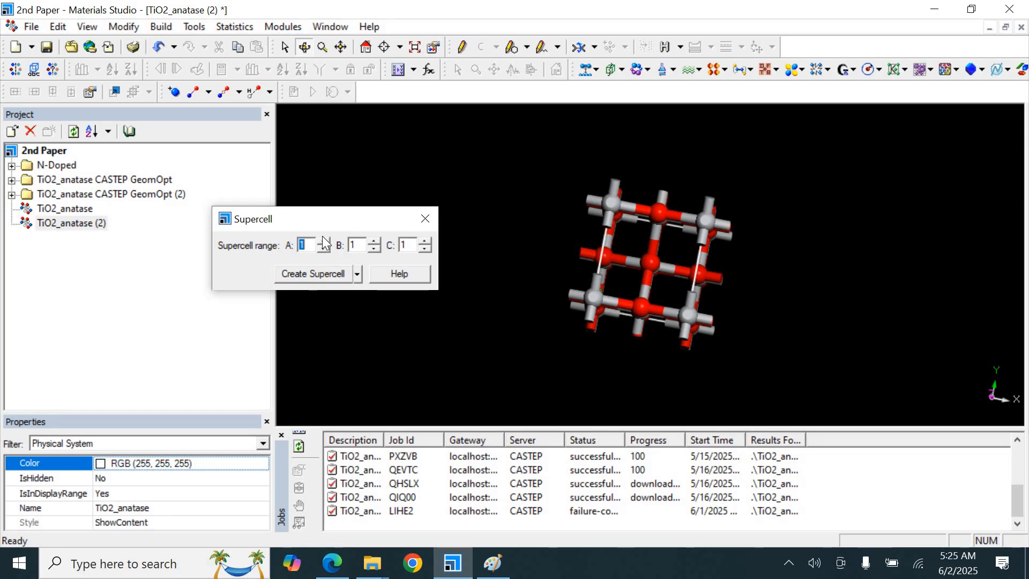
Create a 2 × 2 × 1 supercell of the anatase TiO2 structure and close the Supercell dialog
{"action": "left_click", "coordinate": [323, 241]}
{"action": "left_click", "coordinate": [374, 241]}
{"action": "left_click", "coordinate": [317, 274]}
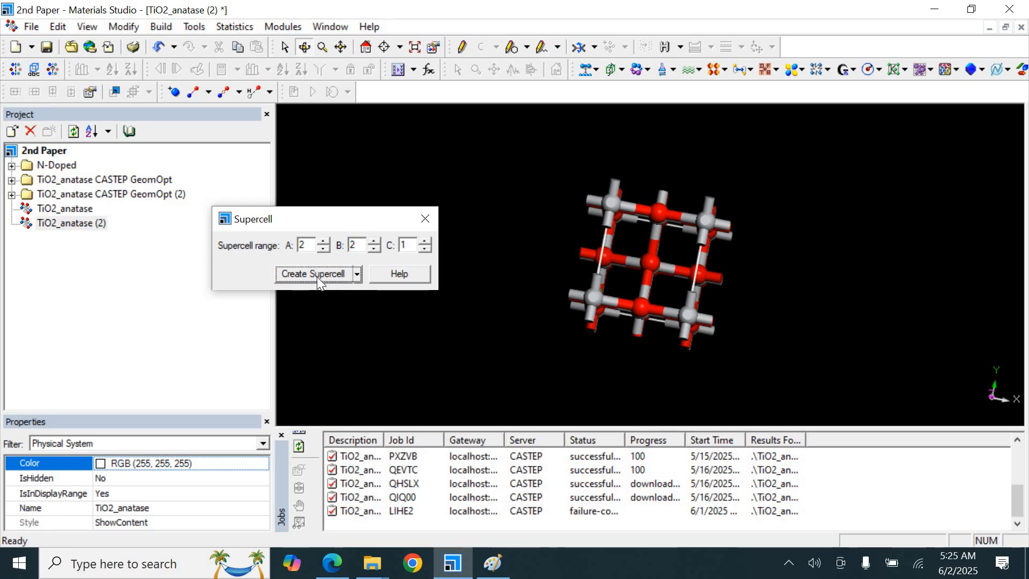
{"action": "left_click", "coordinate": [427, 219]}
Compare the supercell with the doped model figure in the research paper PDF
{"action": "left_click_drag", "start_coordinate": [614, 223], "coordinate": [536, 214]}
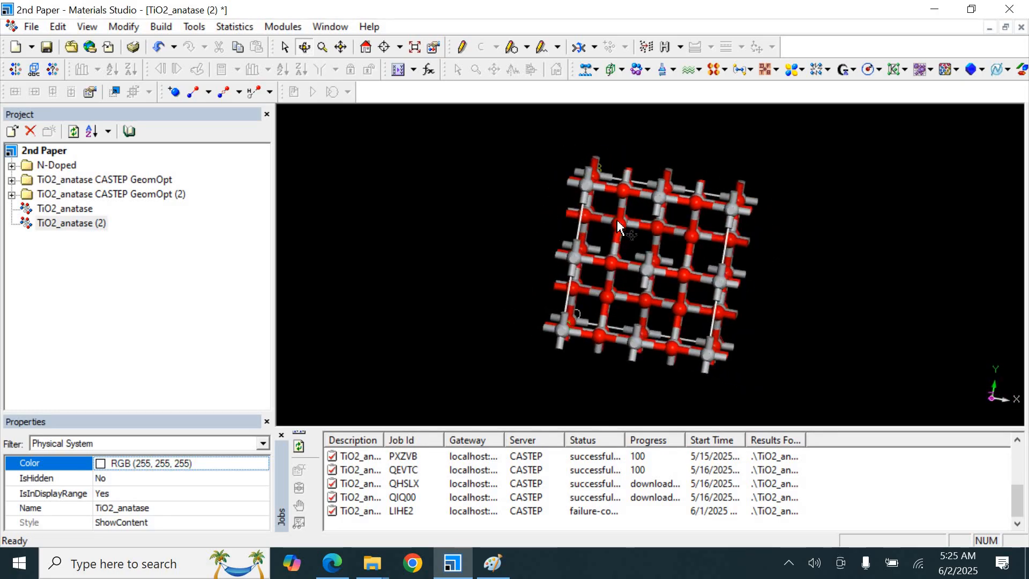
{"action": "left_click_drag", "start_coordinate": [617, 221], "coordinate": [642, 240]}
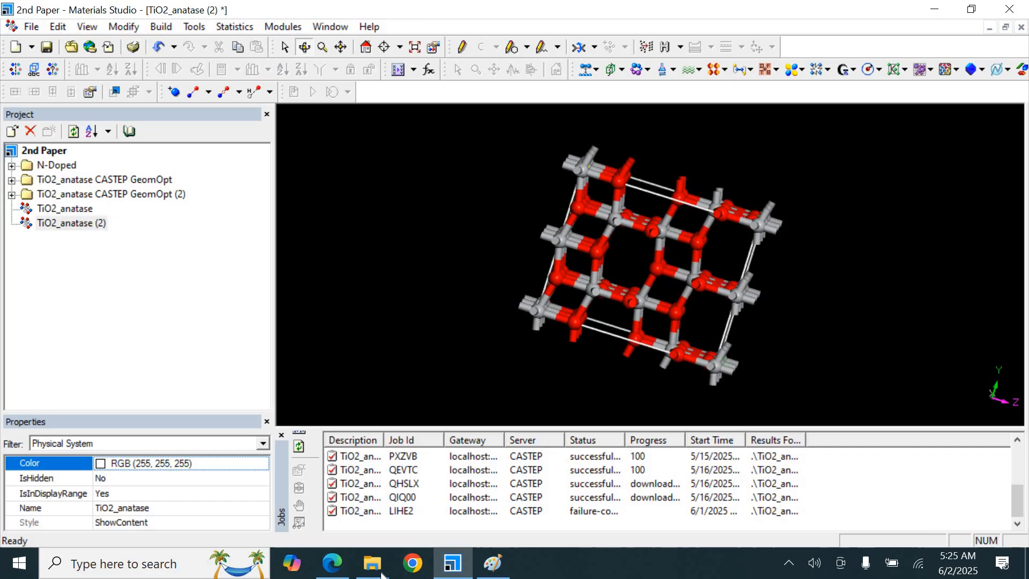
{"action": "left_click", "coordinate": [332, 564]}
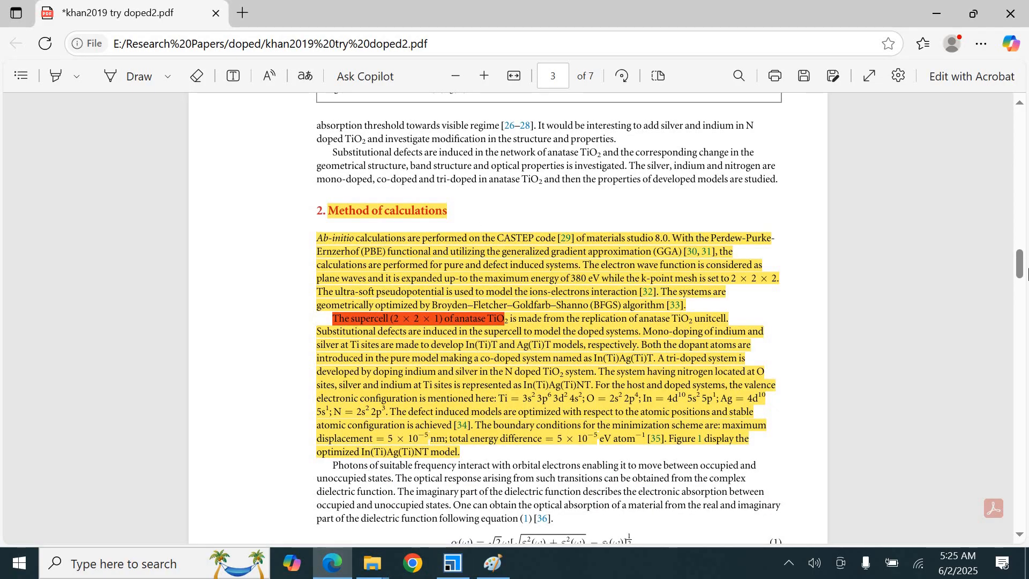
{"action": "scroll", "coordinate": [1023, 255], "scroll_direction": "up", "scroll_amount": 5}
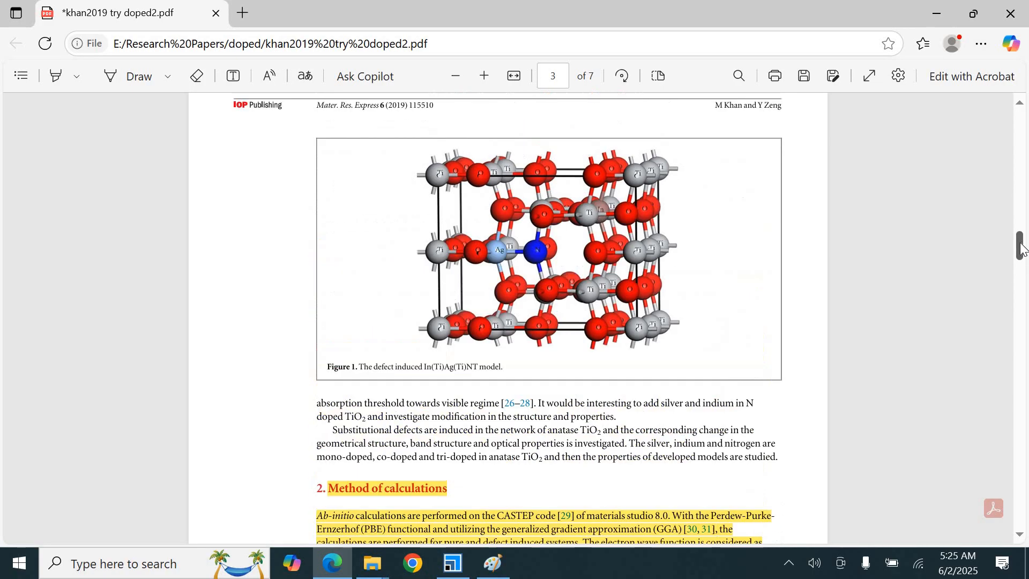
{"action": "left_click_drag", "start_coordinate": [1020, 248], "coordinate": [1020, 249]}
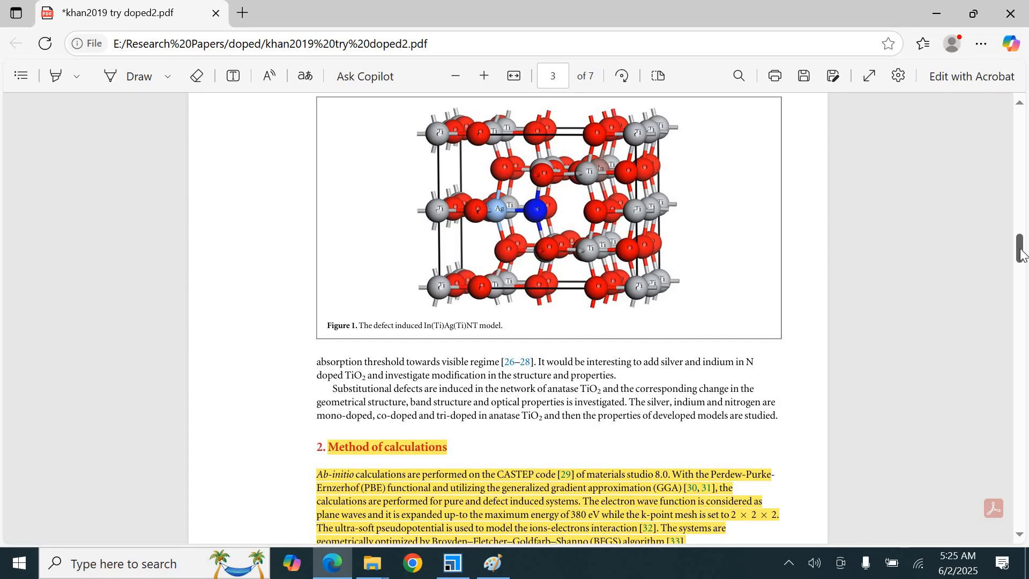
{"action": "left_click", "coordinate": [453, 563]}
Open the display style settings and set the ball radius to 0.6 for the ball-and-stick atoms
{"action": "left_click_drag", "start_coordinate": [635, 261], "coordinate": [465, 247]}
{"action": "left_click_drag", "start_coordinate": [682, 255], "coordinate": [803, 203]}
{"action": "right_click", "coordinate": [417, 210]}
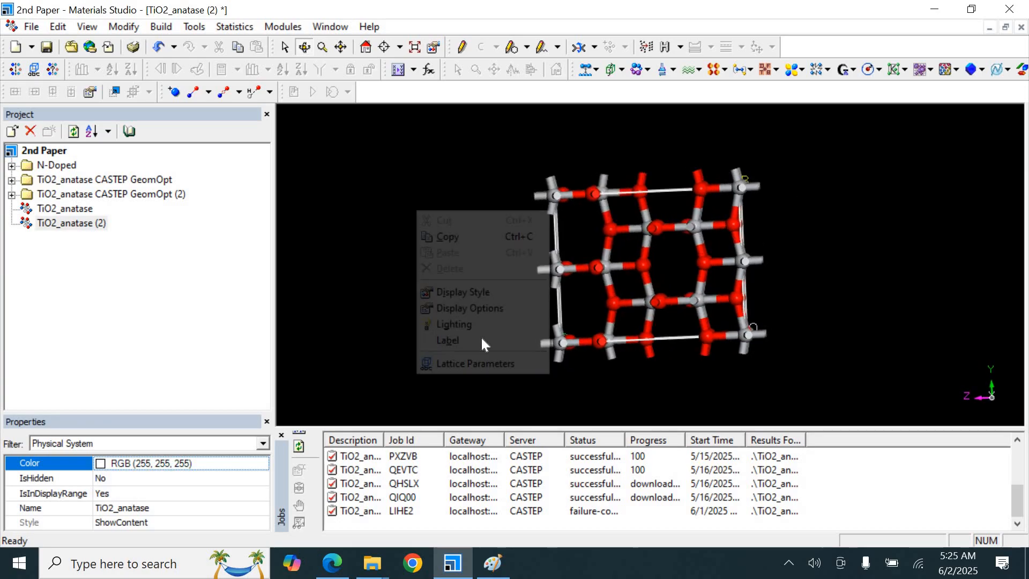
{"action": "left_click", "coordinate": [463, 291]}
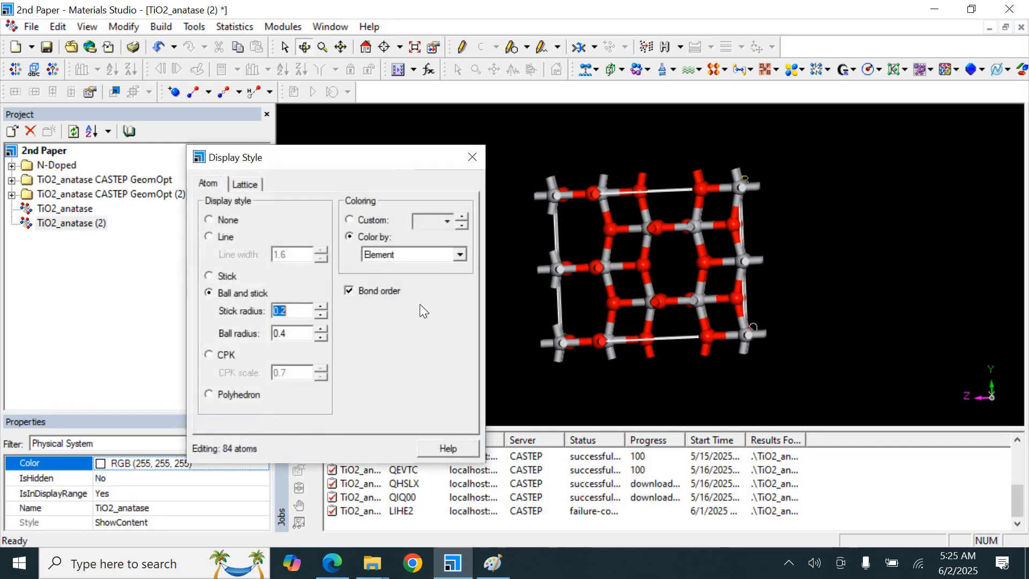
{"action": "left_click", "coordinate": [320, 330]}
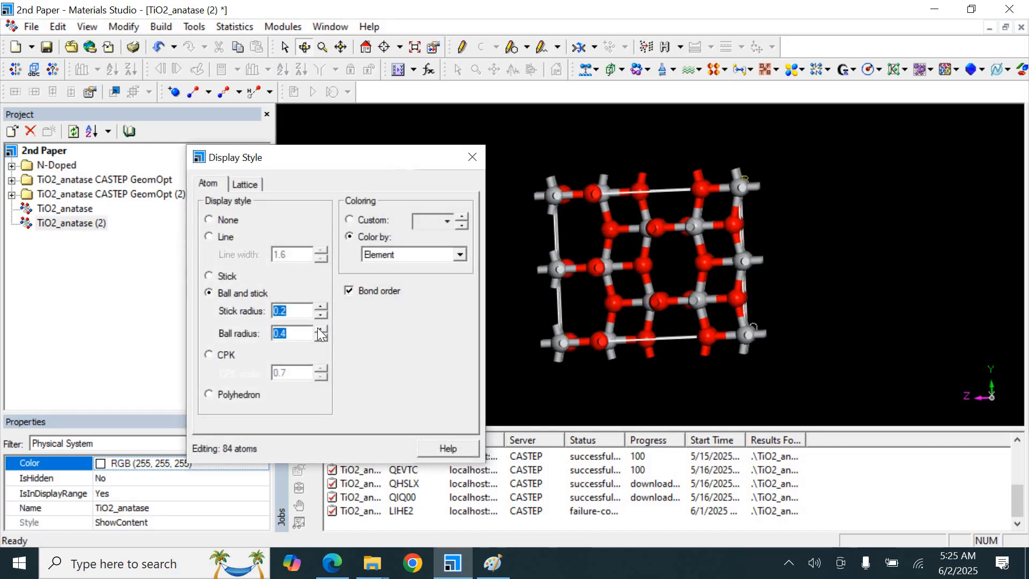
{"action": "left_click", "coordinate": [321, 329]}
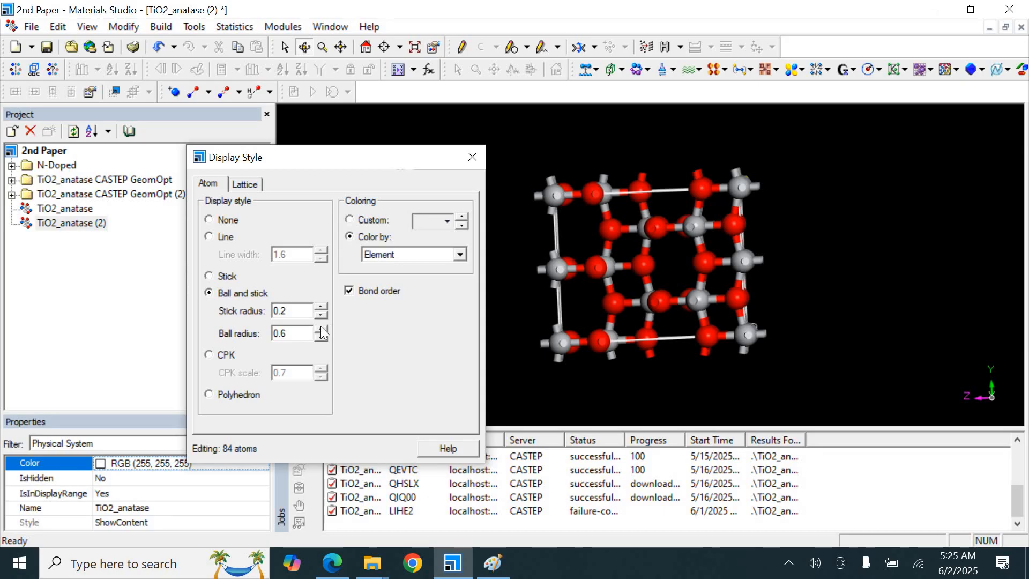
{"action": "left_click", "coordinate": [321, 329]}
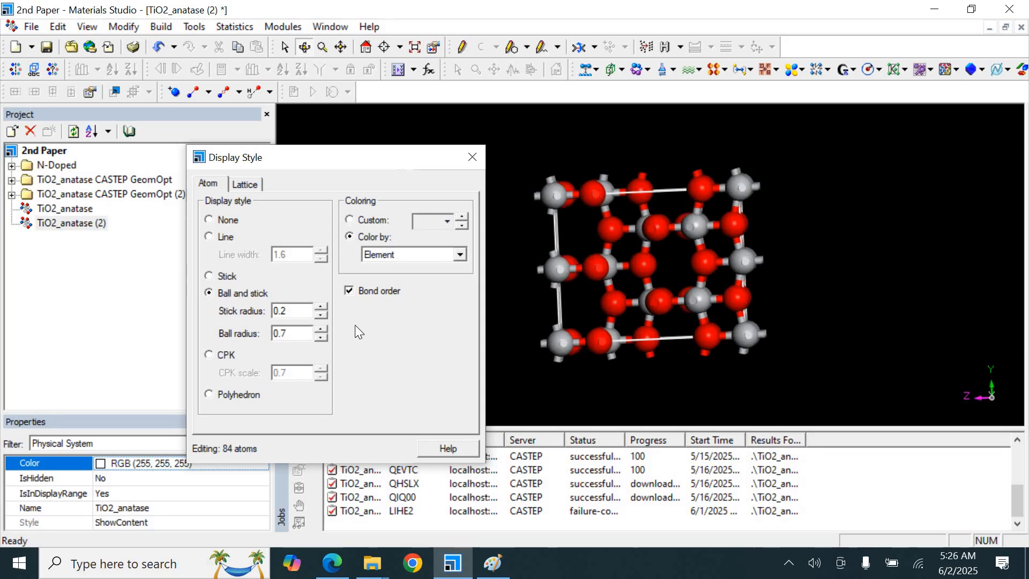
{"action": "left_click", "coordinate": [320, 337]}
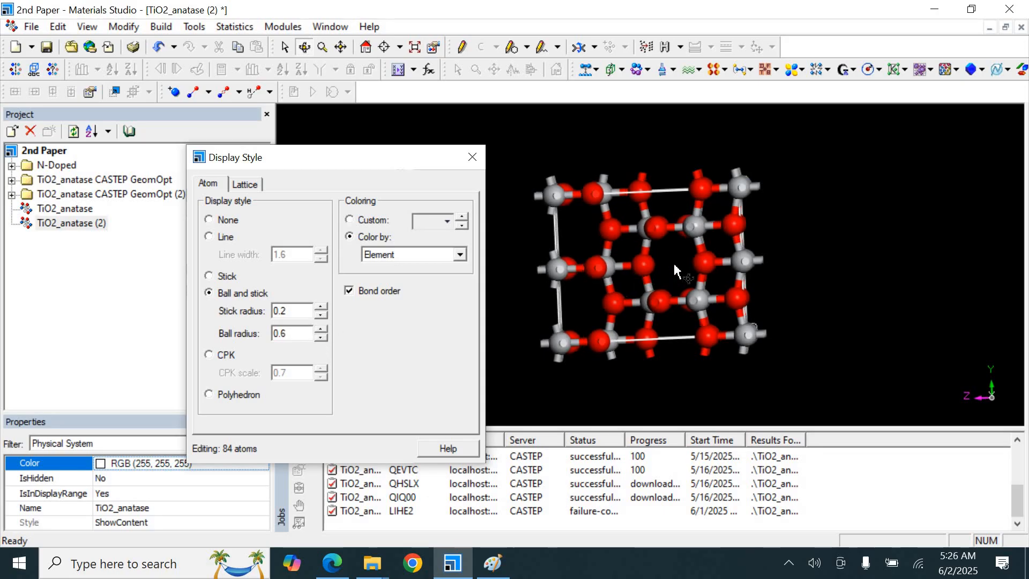
Set the stick radius to 0.1, keep the ball radius at 0.6, and close the Display Style dialog
{"action": "left_click_drag", "start_coordinate": [675, 271], "coordinate": [659, 272]}
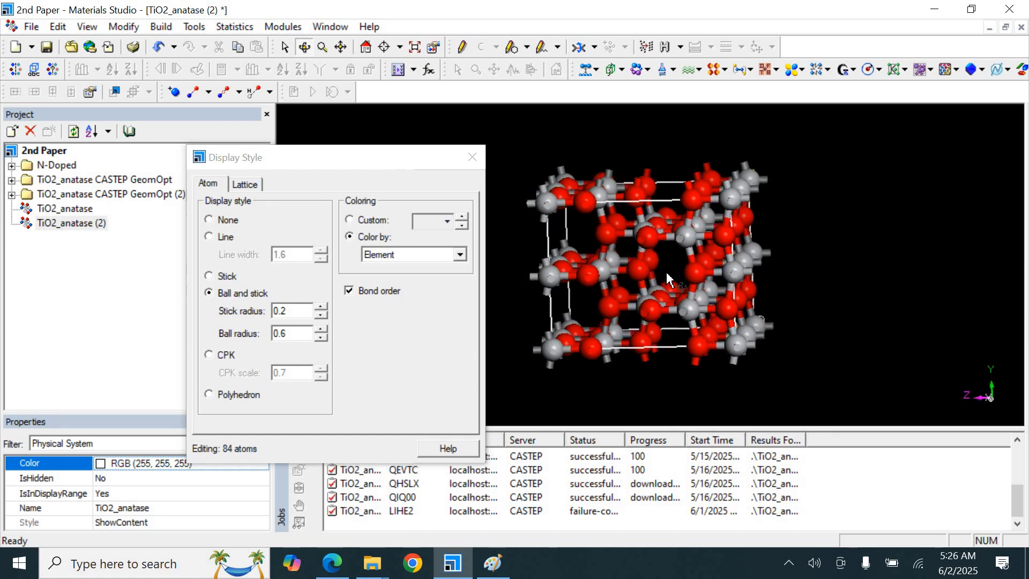
{"action": "left_click", "coordinate": [325, 316]}
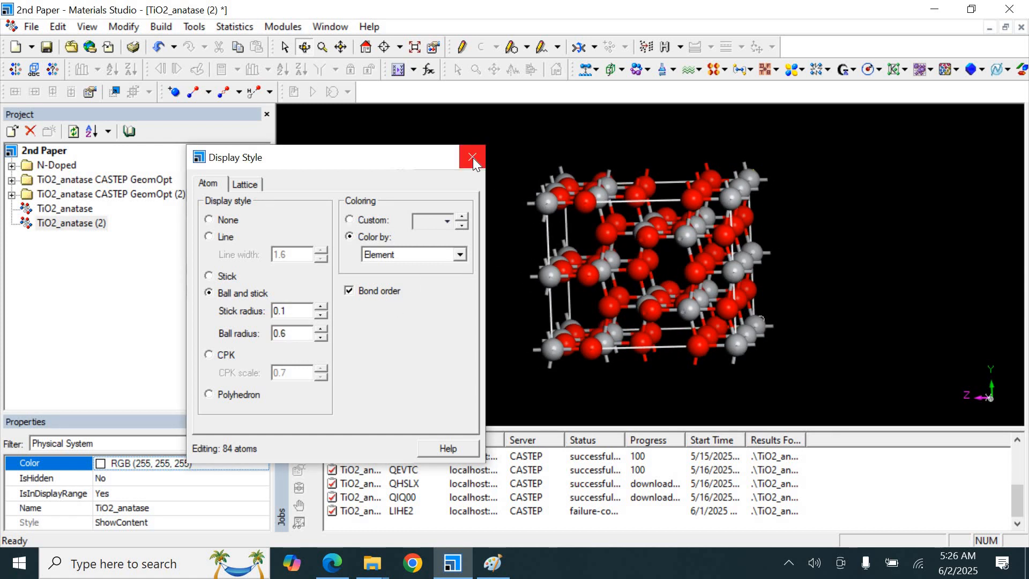
{"action": "left_click", "coordinate": [320, 329]}
{"action": "left_click", "coordinate": [320, 338]}
{"action": "left_click", "coordinate": [320, 337]}
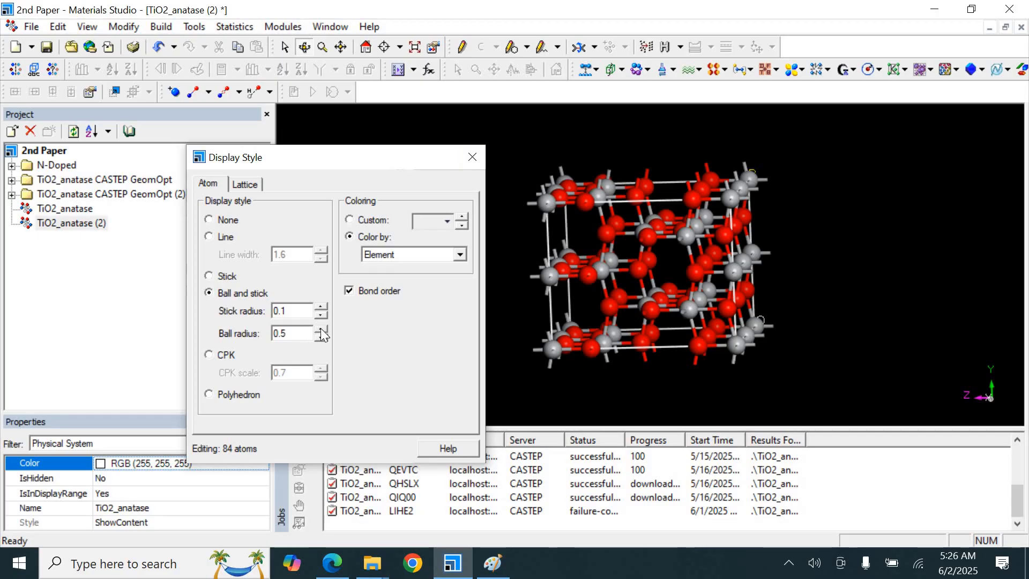
{"action": "left_click", "coordinate": [321, 330]}
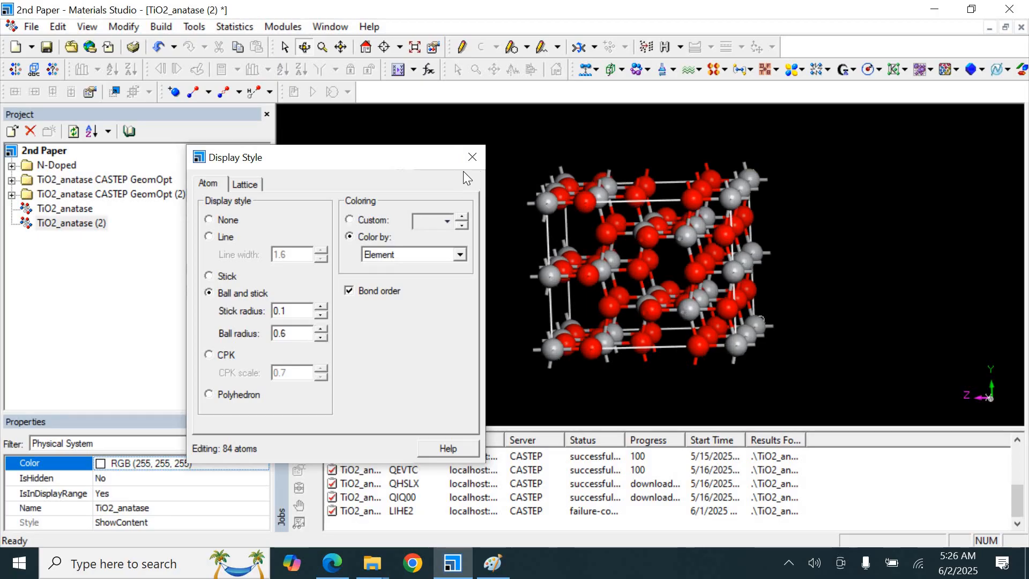
{"action": "left_click", "coordinate": [474, 157]}
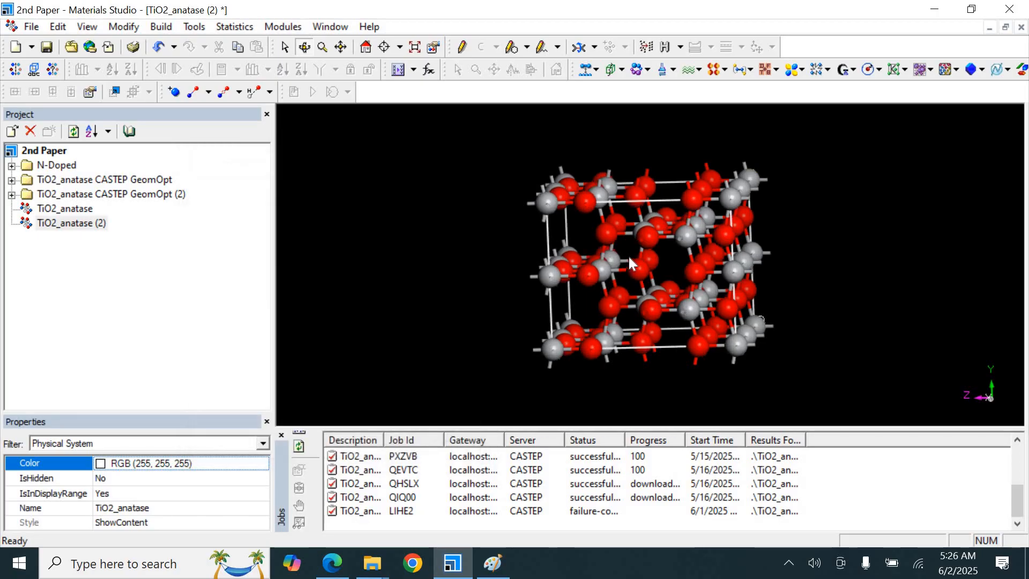
Label all atoms with their element symbols
{"action": "left_click", "coordinate": [304, 49]}
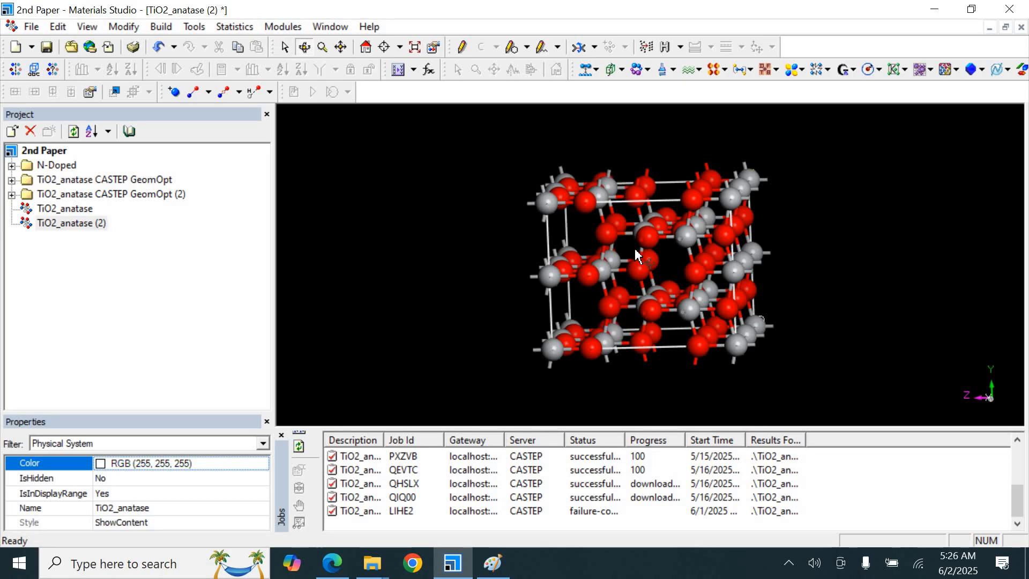
{"action": "left_click_drag", "start_coordinate": [635, 251], "coordinate": [665, 255]}
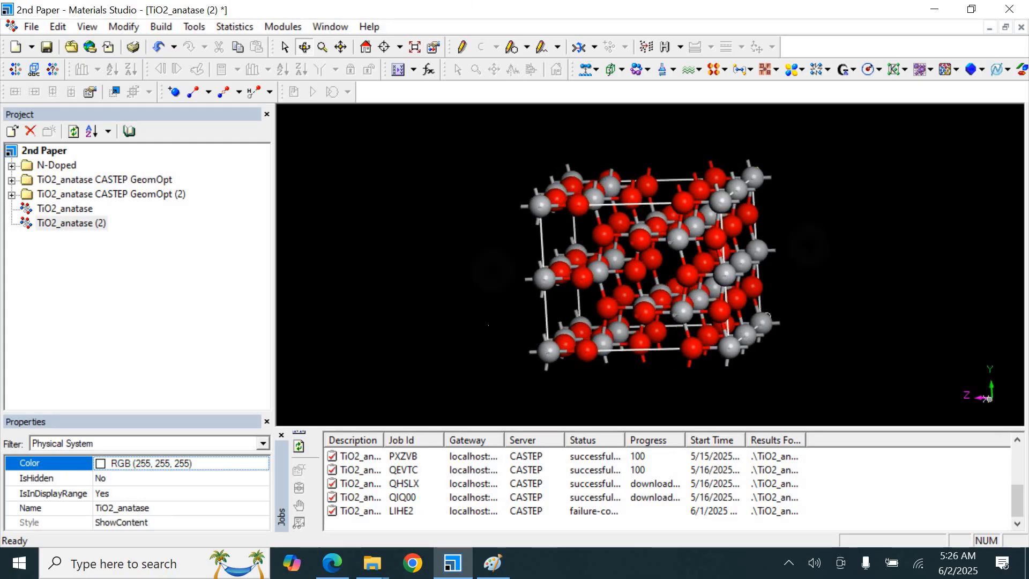
{"action": "scroll", "coordinate": [655, 401], "scroll_direction": "up", "scroll_amount": 2}
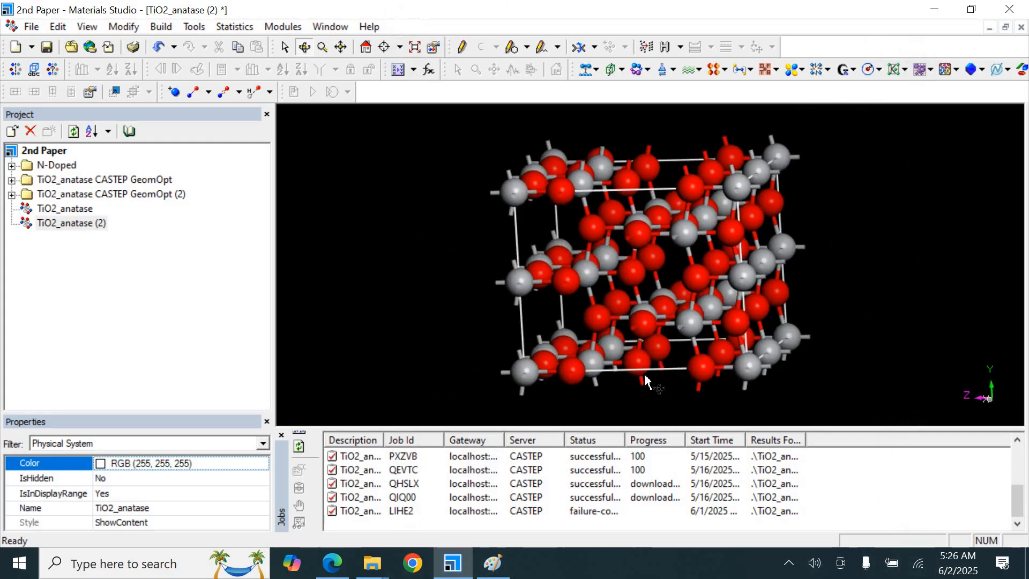
{"action": "left_click_drag", "start_coordinate": [485, 308], "coordinate": [539, 296]}
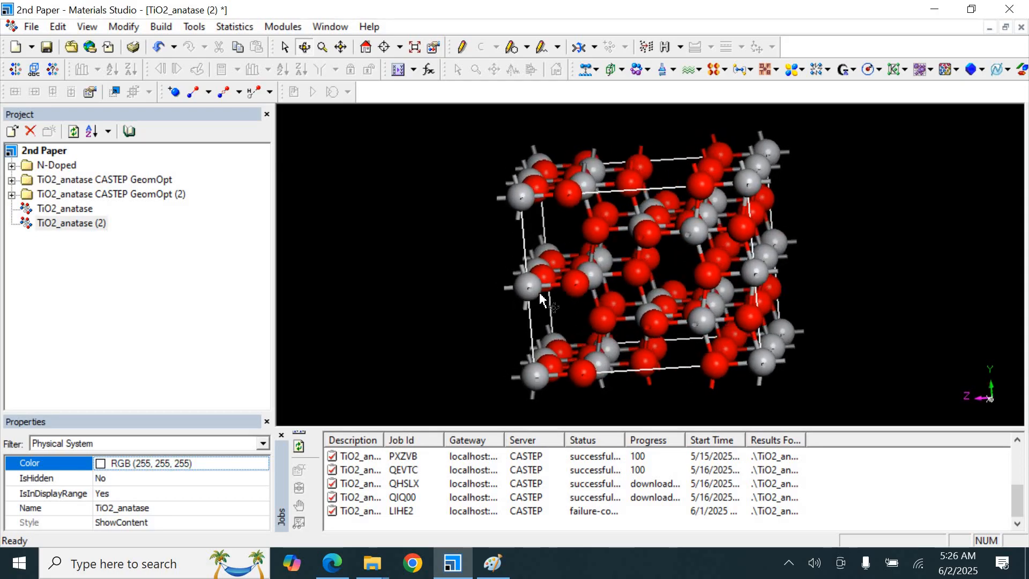
{"action": "right_click", "coordinate": [406, 242]}
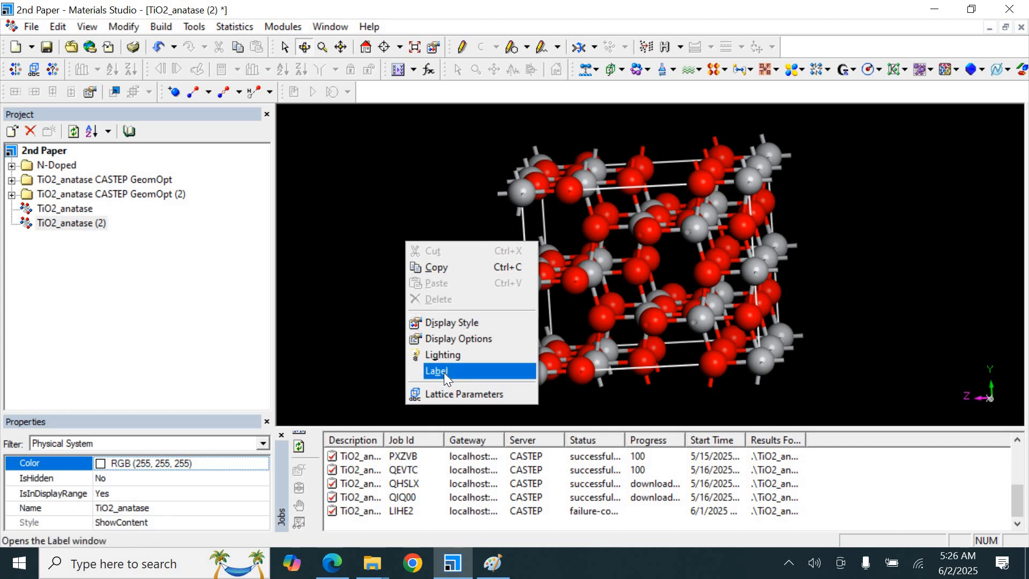
{"action": "left_click", "coordinate": [444, 372]}
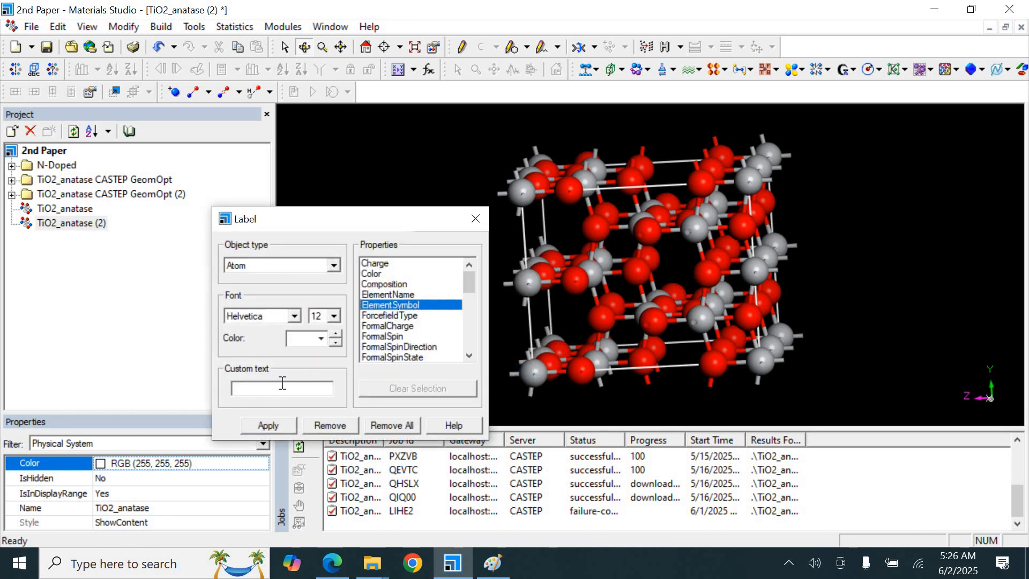
{"action": "left_click", "coordinate": [264, 427]}
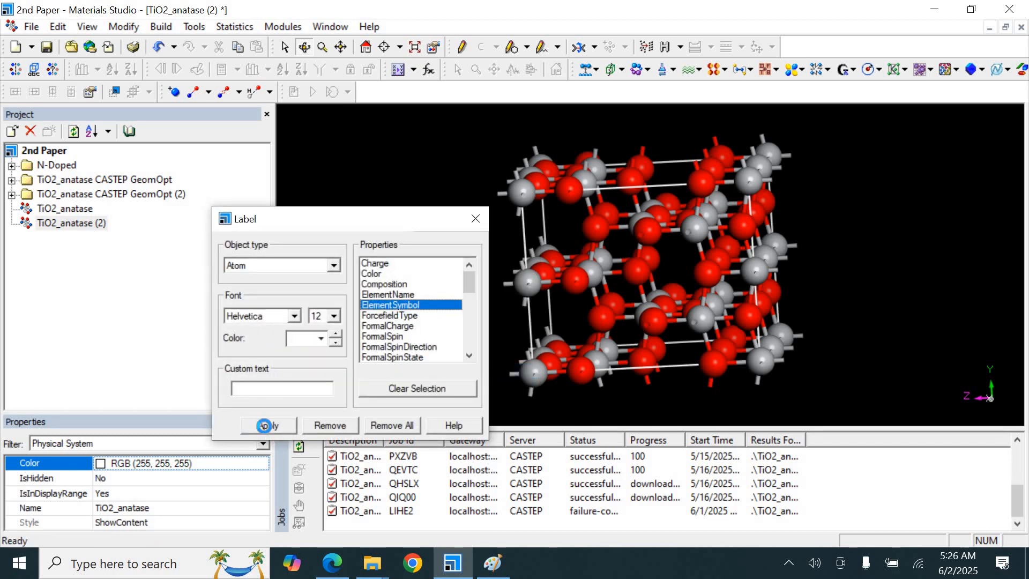
{"action": "left_click", "coordinate": [476, 219]}
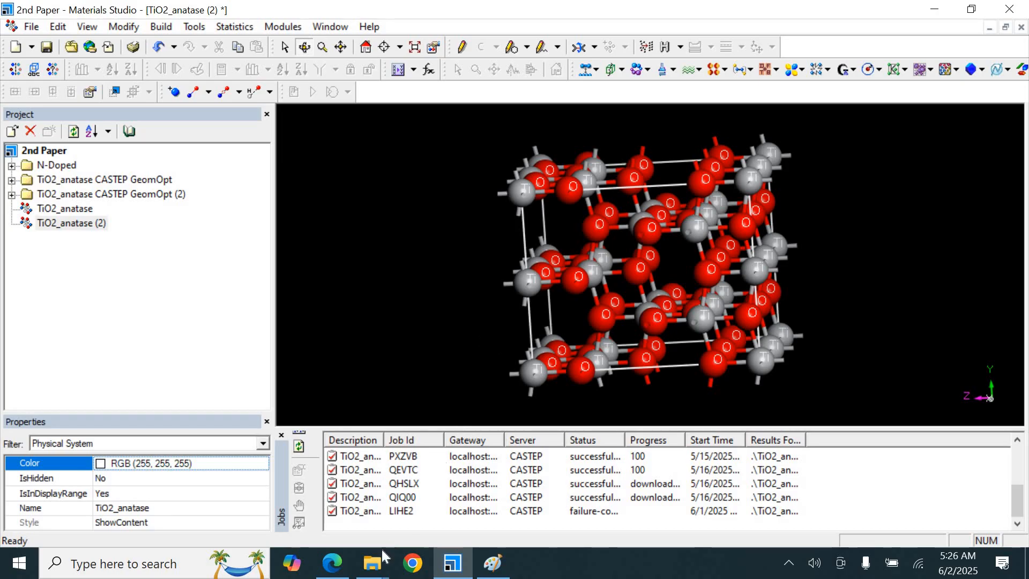
Replace the oxygen atom in the center of the supercell with nitrogen, matching the paper's figure
{"action": "left_click", "coordinate": [333, 562]}
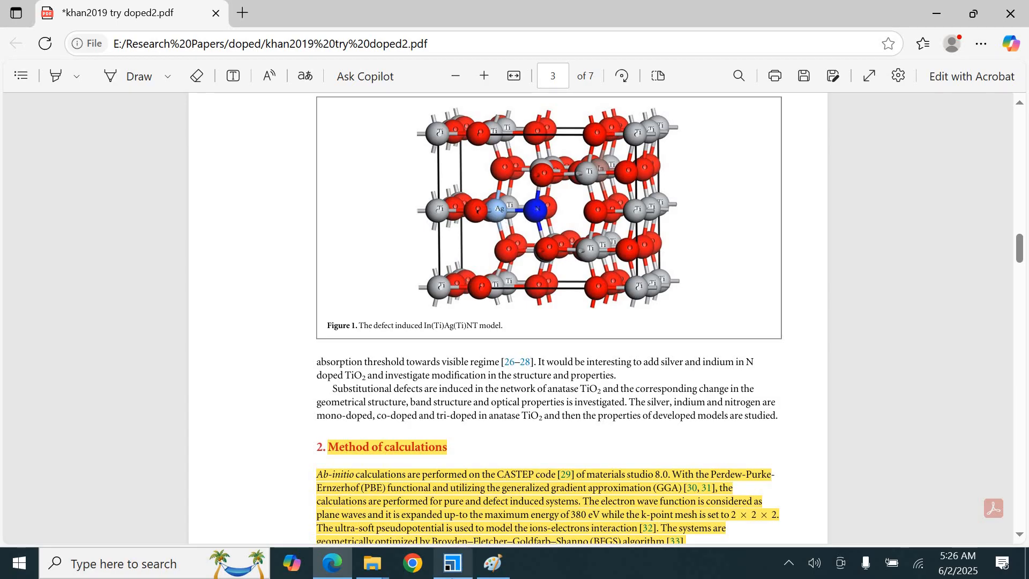
{"action": "left_click", "coordinate": [453, 563]}
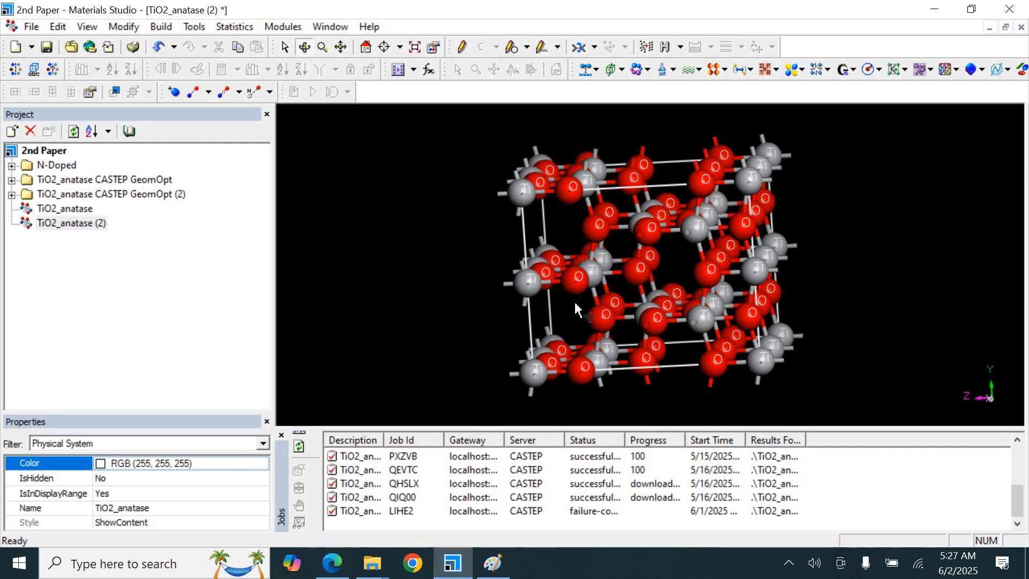
{"action": "left_click_drag", "start_coordinate": [568, 302], "coordinate": [642, 275]}
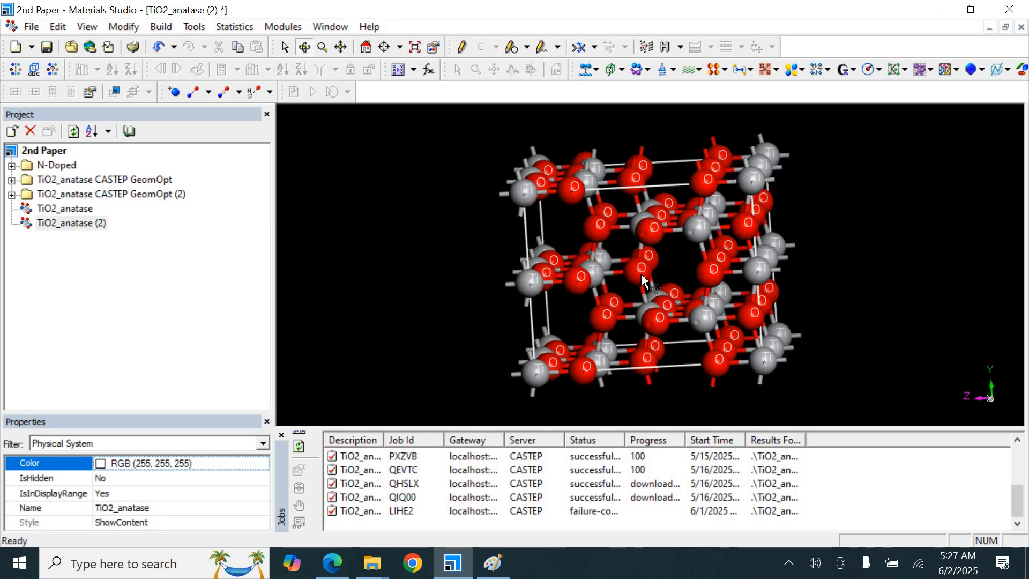
{"action": "left_click", "coordinate": [642, 275]}
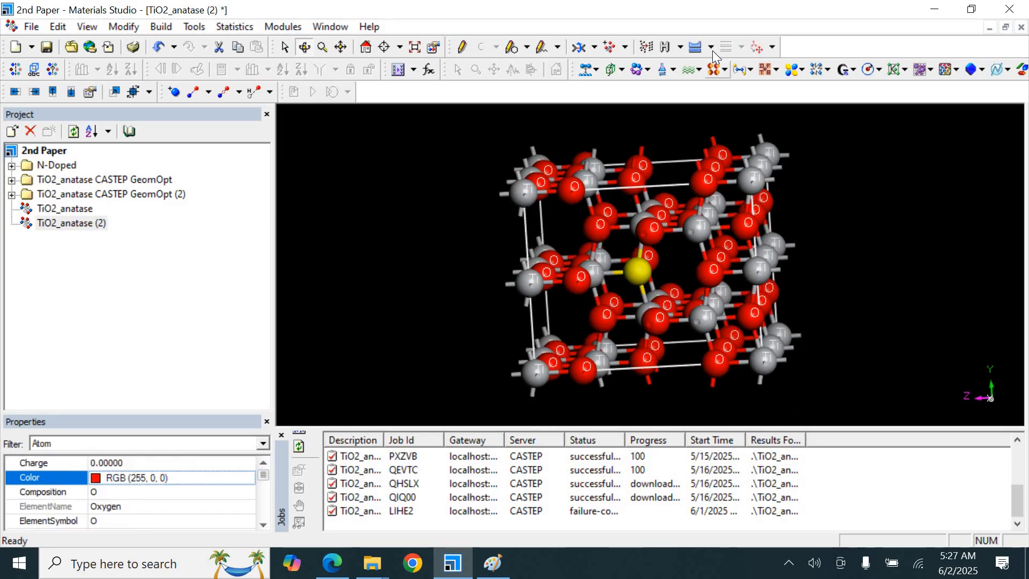
{"action": "left_click", "coordinate": [713, 50]}
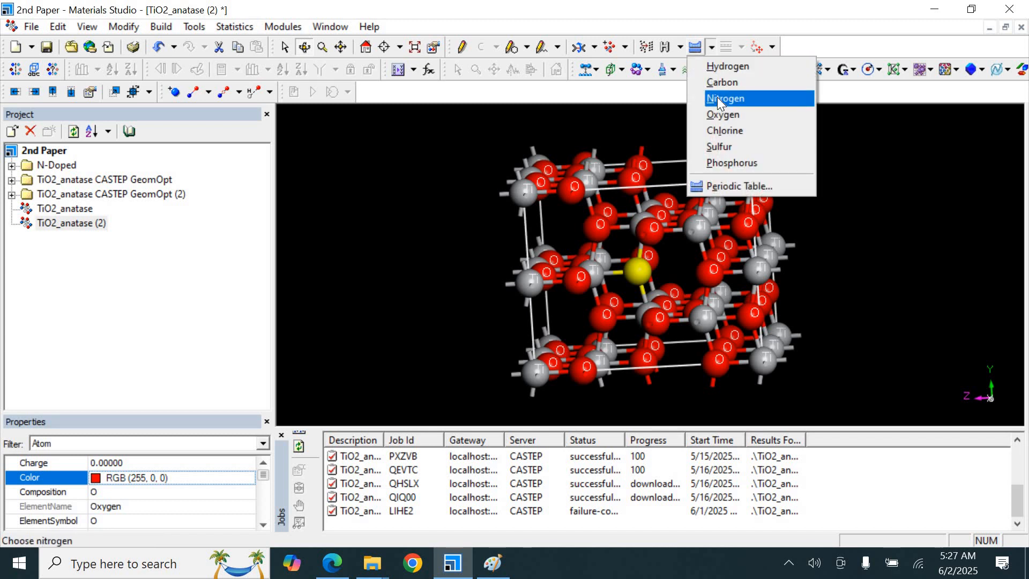
{"action": "left_click", "coordinate": [717, 98]}
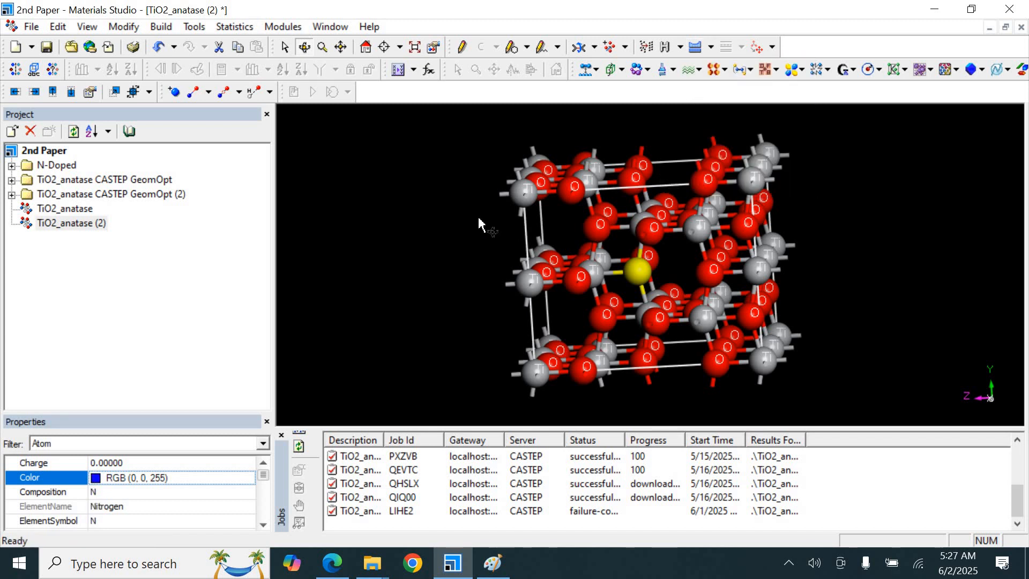
{"action": "left_click", "coordinate": [480, 224]}
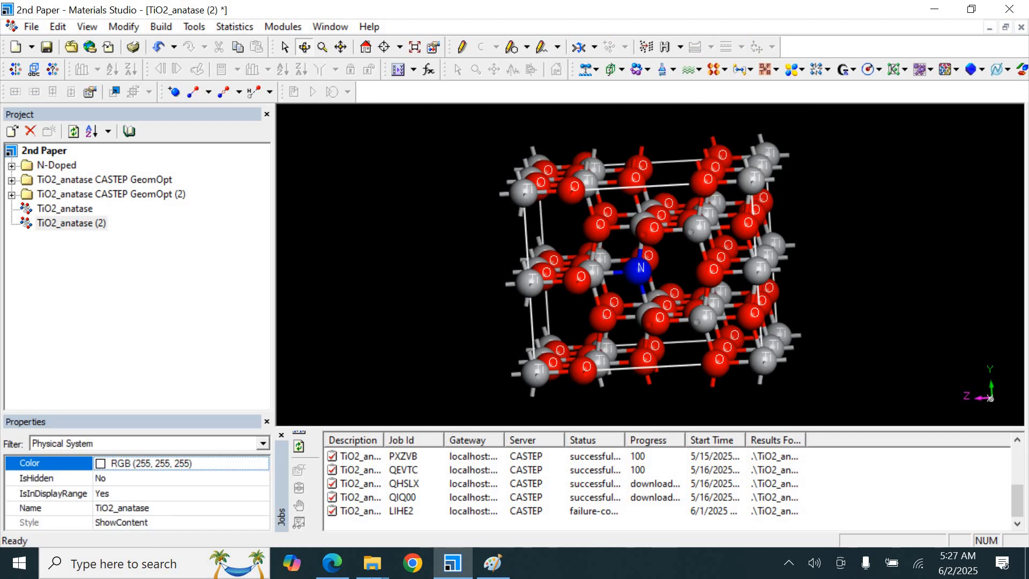
Compare the nitrogen-doped model with the paper's figure
{"action": "left_click", "coordinate": [332, 563]}
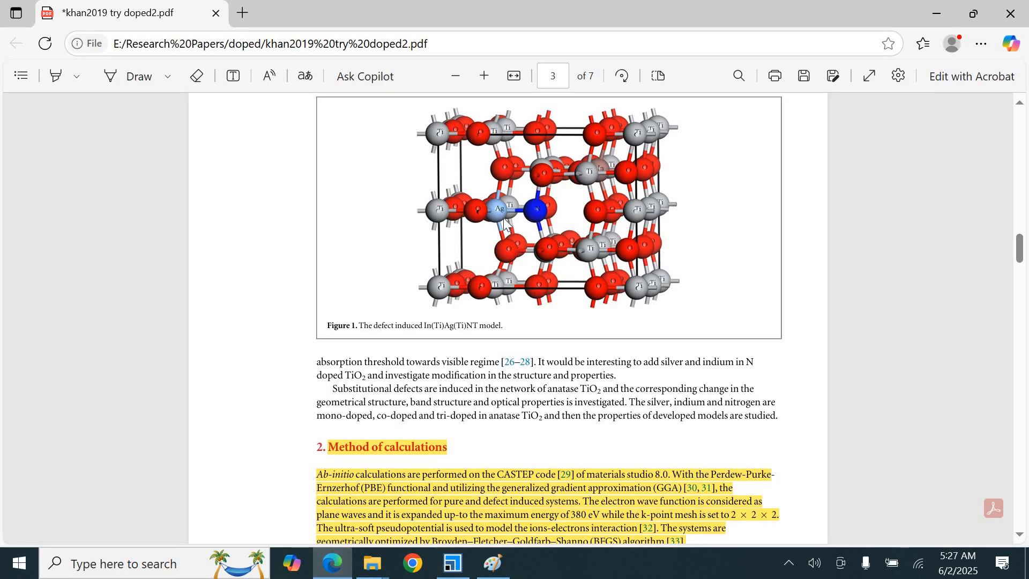
{"action": "left_click", "coordinate": [453, 563]}
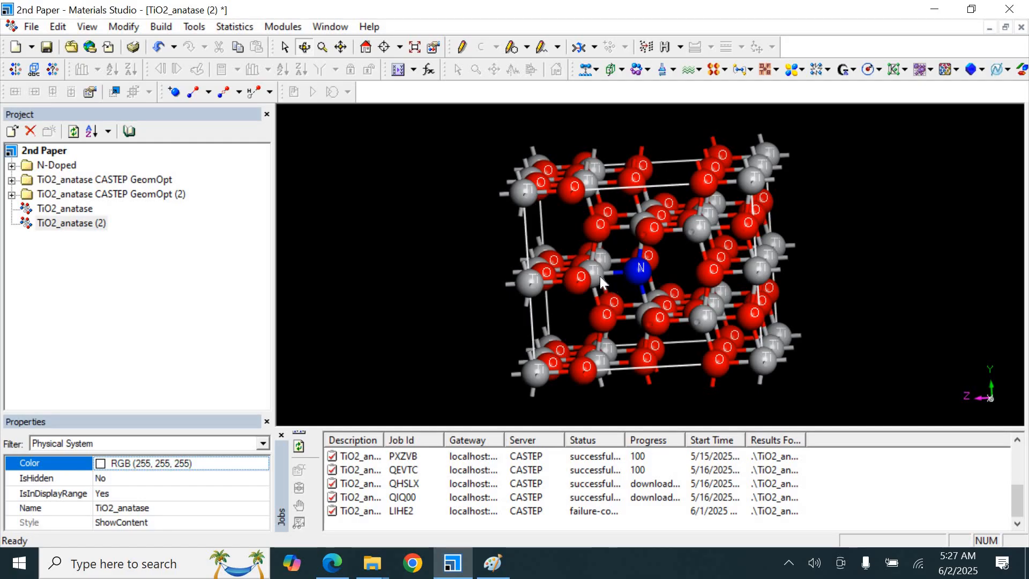
Replace the titanium atom bonded to the left of the nitrogen with silver from the periodic table
{"action": "left_click", "coordinate": [597, 272]}
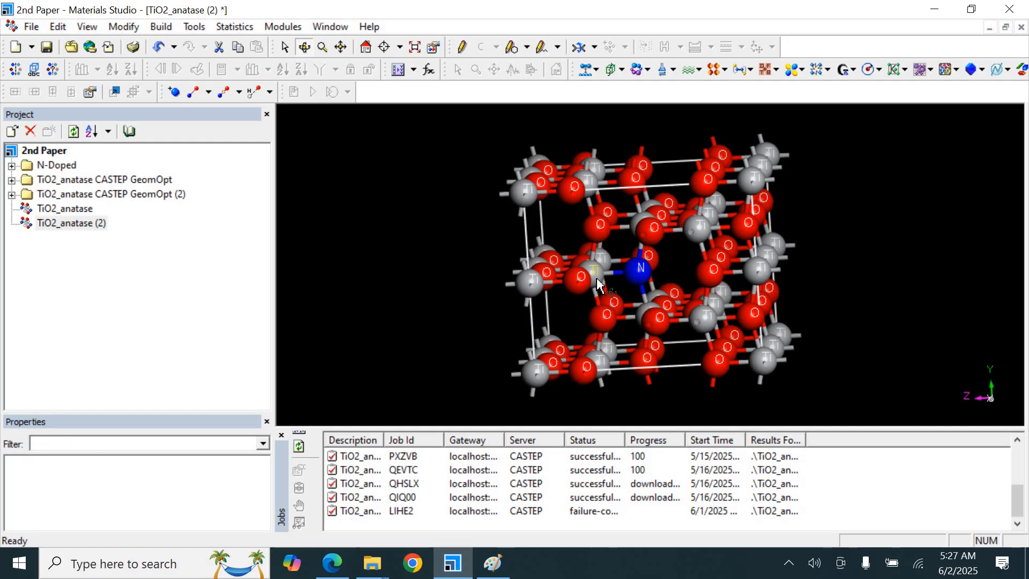
{"action": "left_click", "coordinate": [597, 283]}
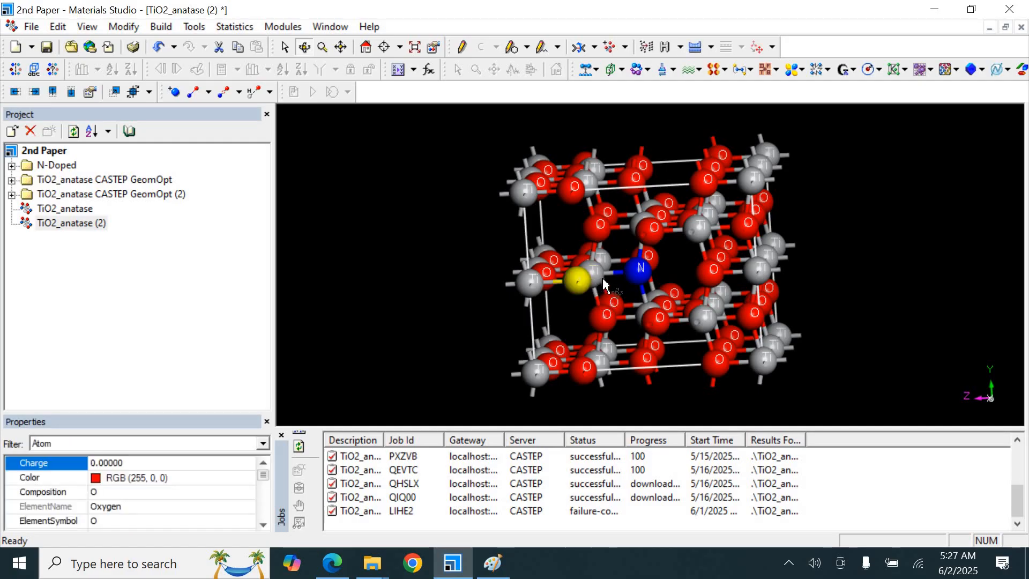
{"action": "left_click", "coordinate": [602, 276]}
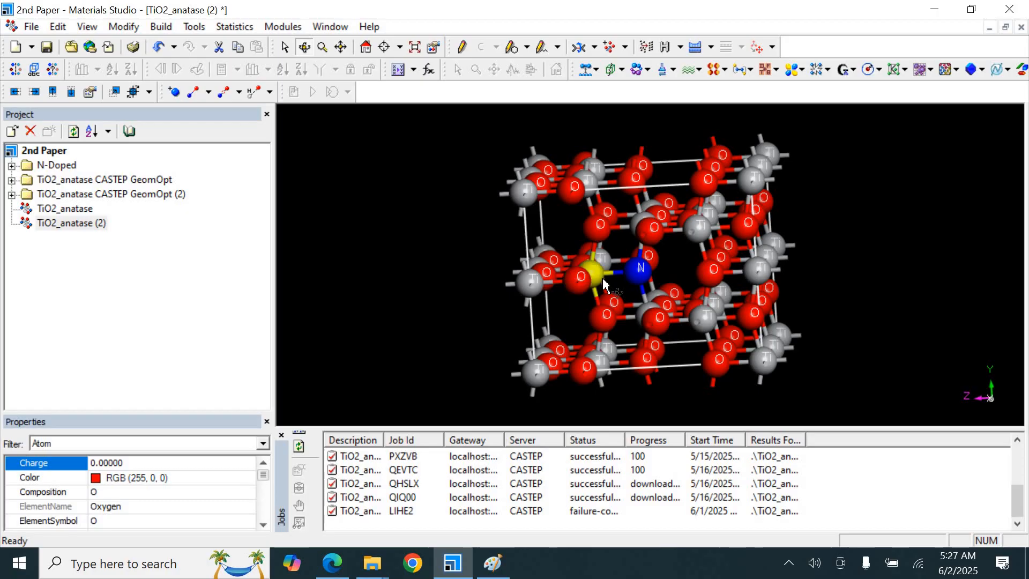
{"action": "left_click", "coordinate": [711, 47]}
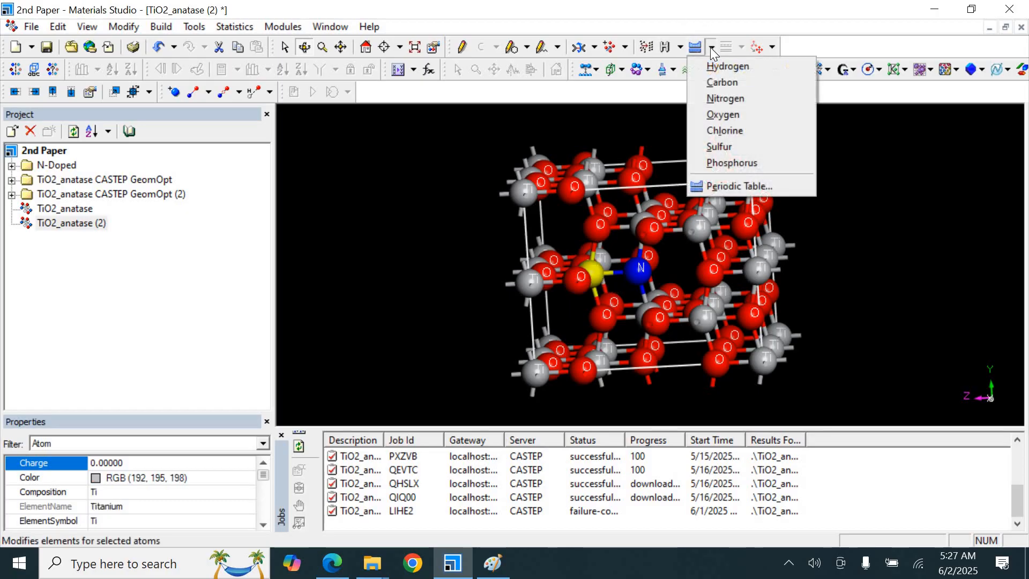
{"action": "left_click", "coordinate": [734, 186]}
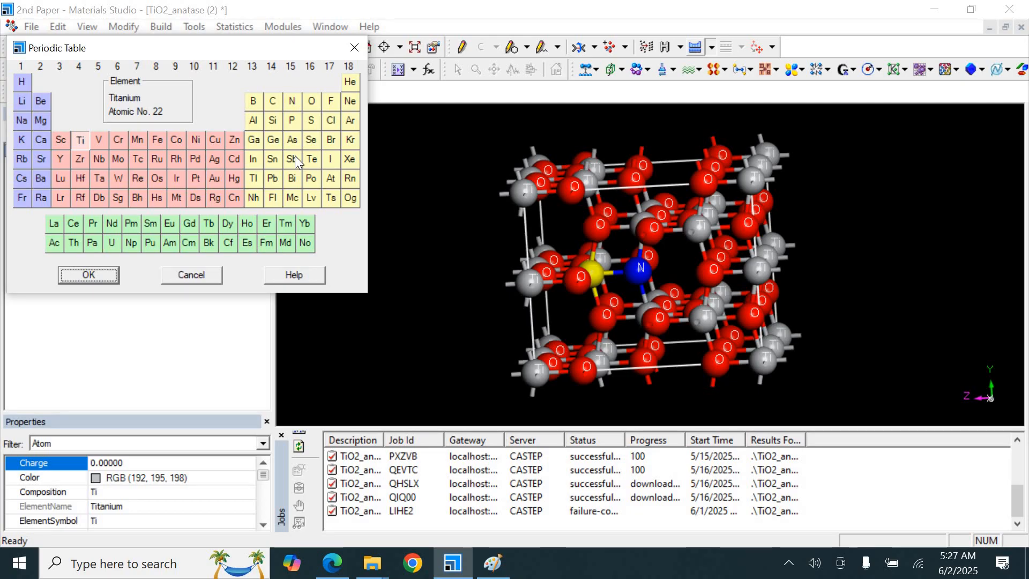
{"action": "left_click", "coordinate": [215, 160]}
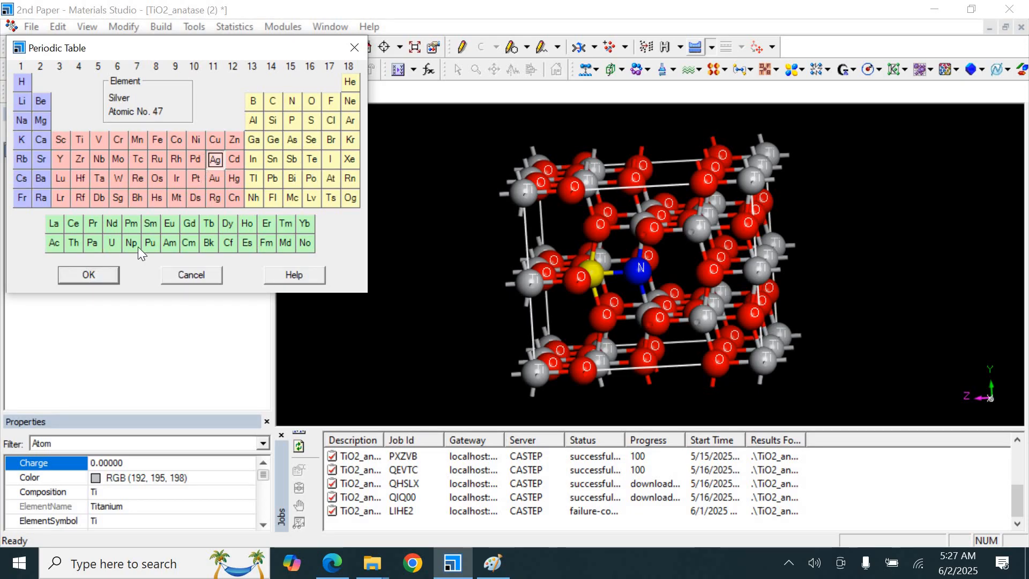
{"action": "left_click", "coordinate": [89, 276]}
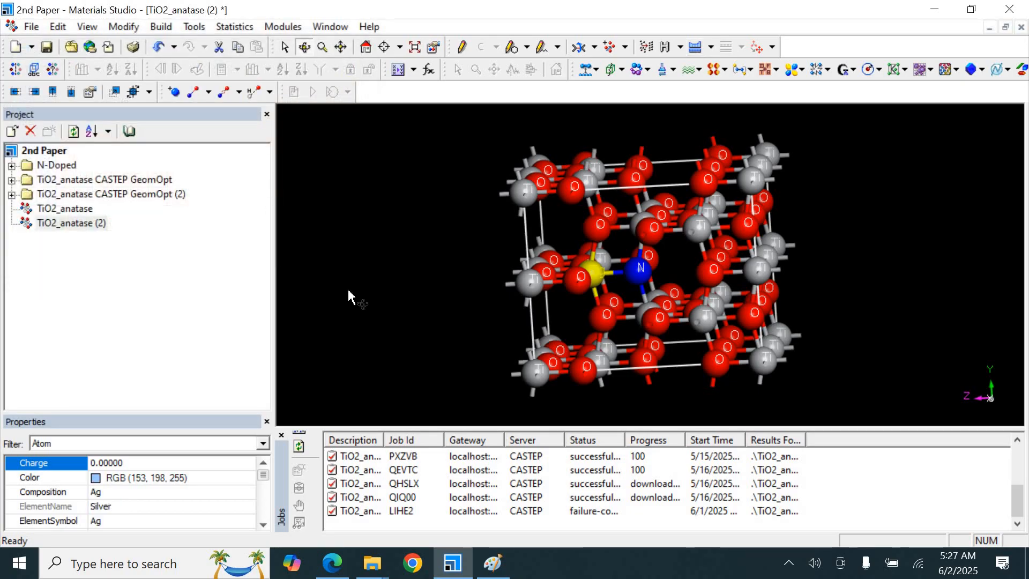
Replace a titanium atom in the upper right part of the supercell with indium
{"action": "left_click", "coordinate": [348, 296]}
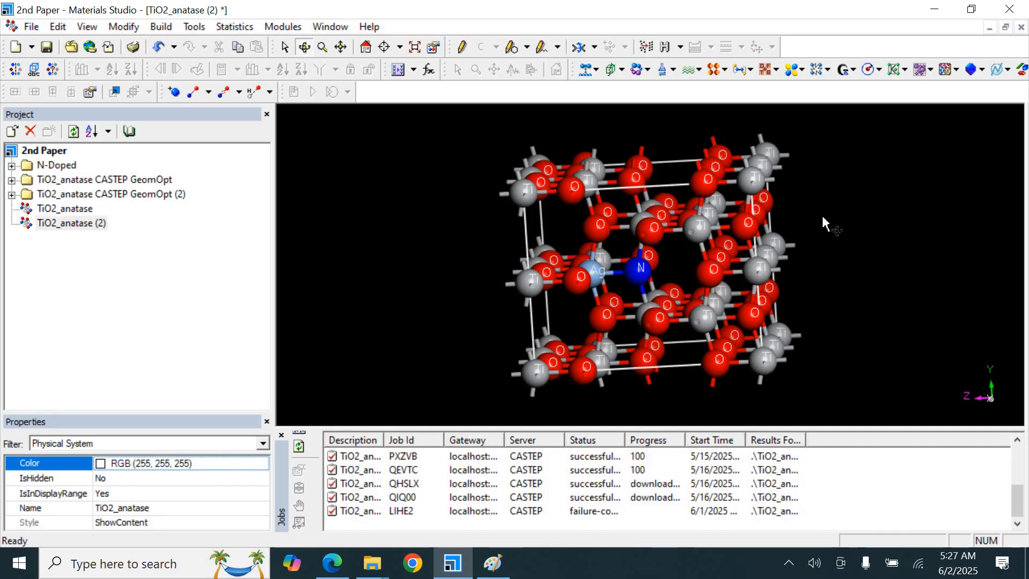
{"action": "left_click", "coordinate": [716, 219]}
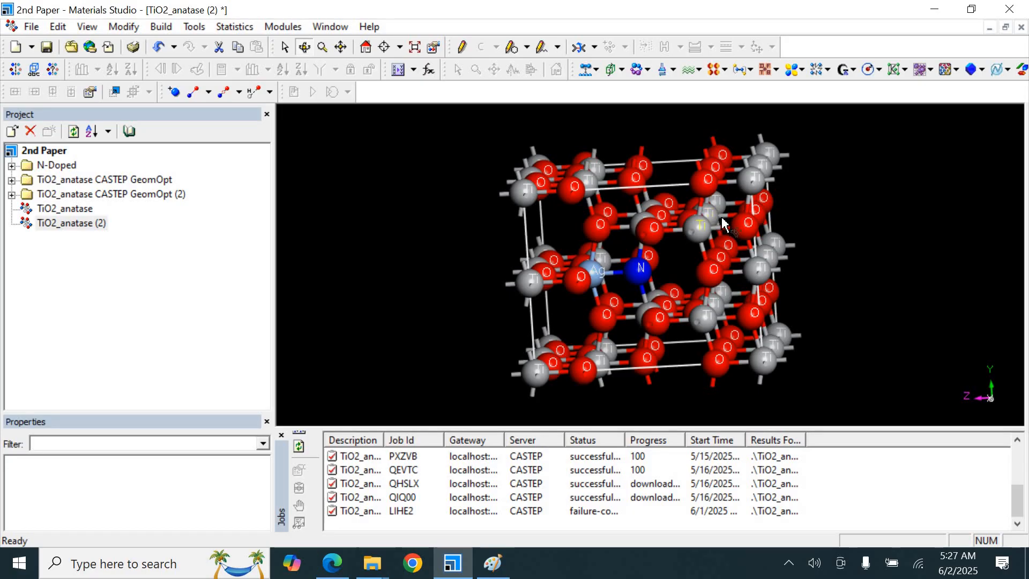
{"action": "left_click_drag", "start_coordinate": [727, 215], "coordinate": [711, 229]}
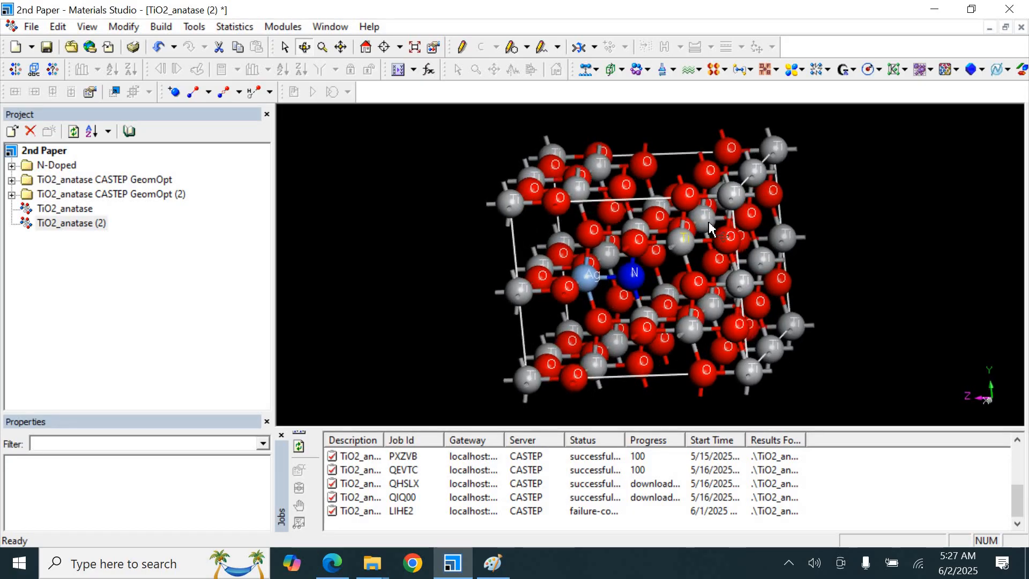
{"action": "left_click", "coordinate": [711, 230]}
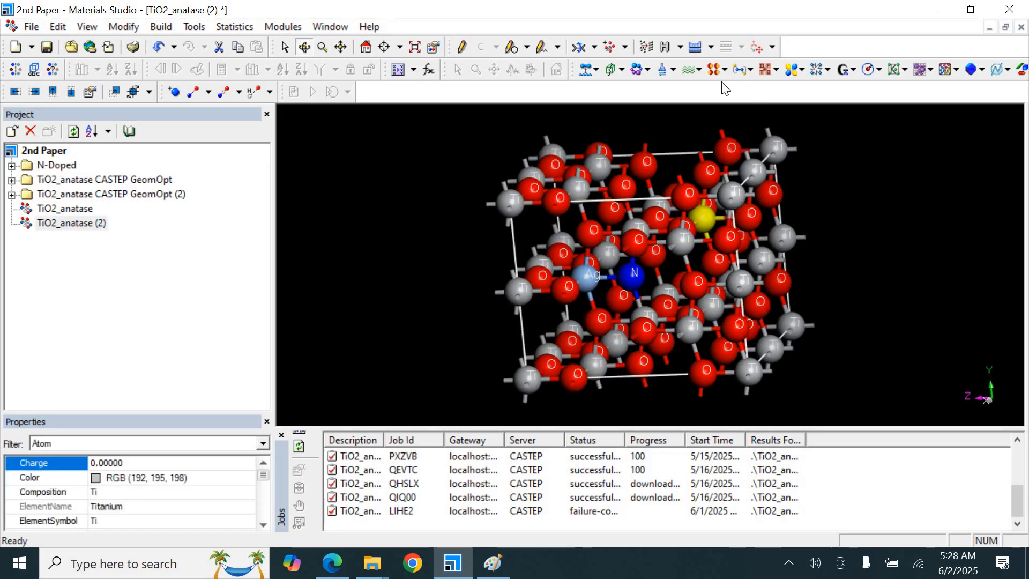
{"action": "left_click", "coordinate": [711, 48]}
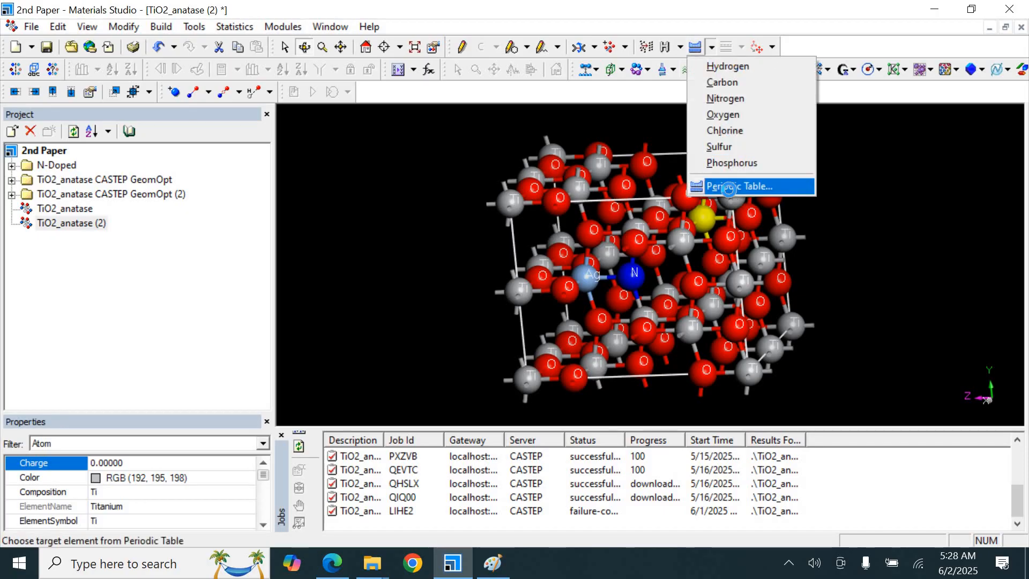
{"action": "left_click", "coordinate": [730, 188]}
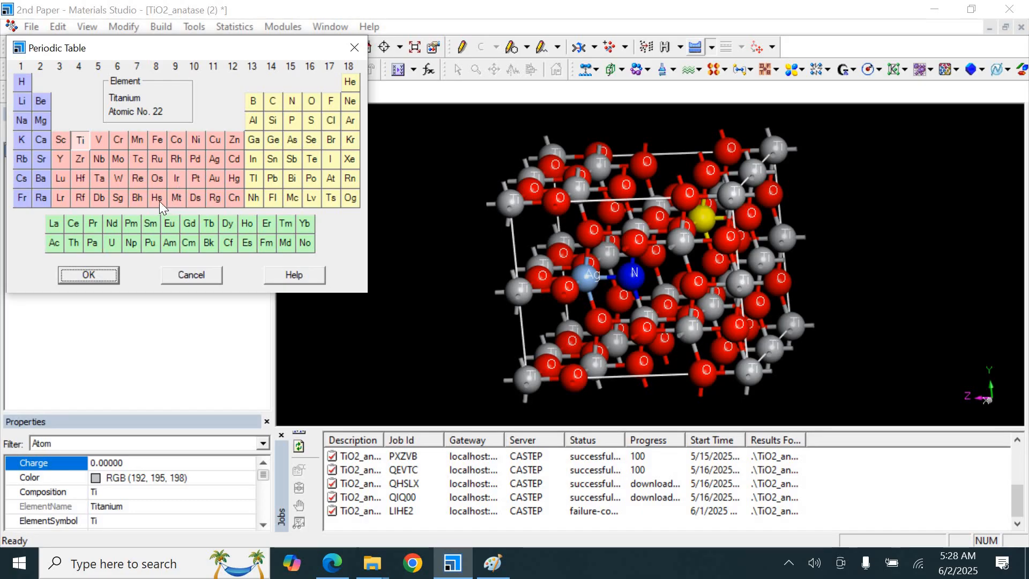
{"action": "left_click", "coordinate": [253, 159]}
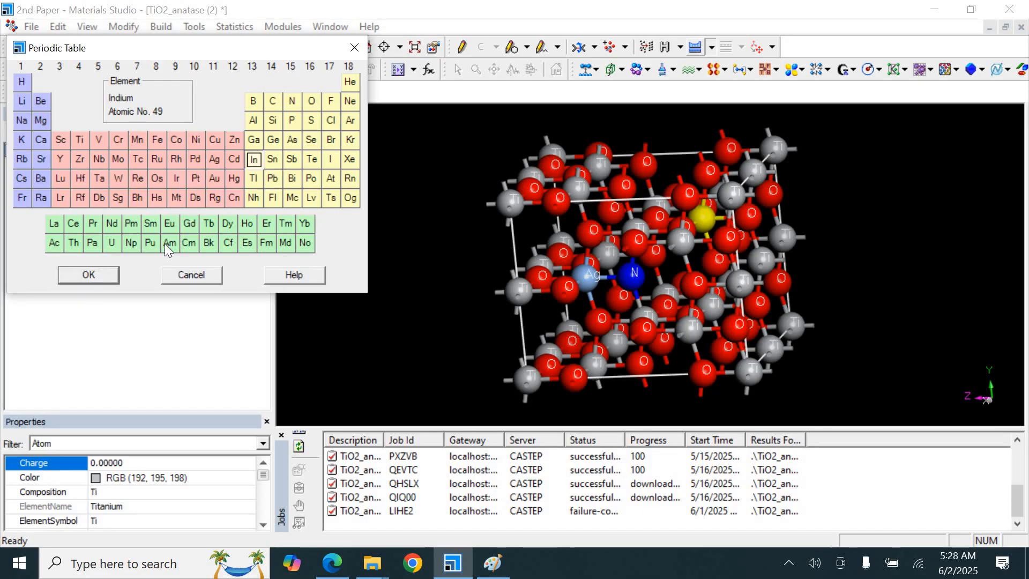
{"action": "left_click", "coordinate": [86, 275]}
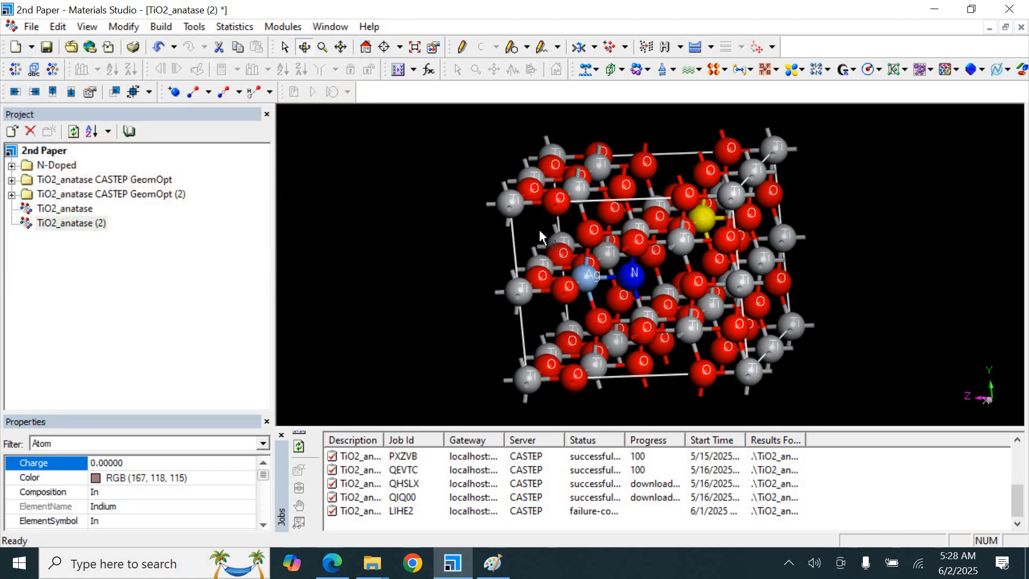
Reorient the model to the front view and compare it with the paper's In(Ti)Ag(Ti)NT figure
{"action": "left_click_drag", "start_coordinate": [553, 227], "coordinate": [469, 226]}
{"action": "left_click", "coordinate": [469, 231]}
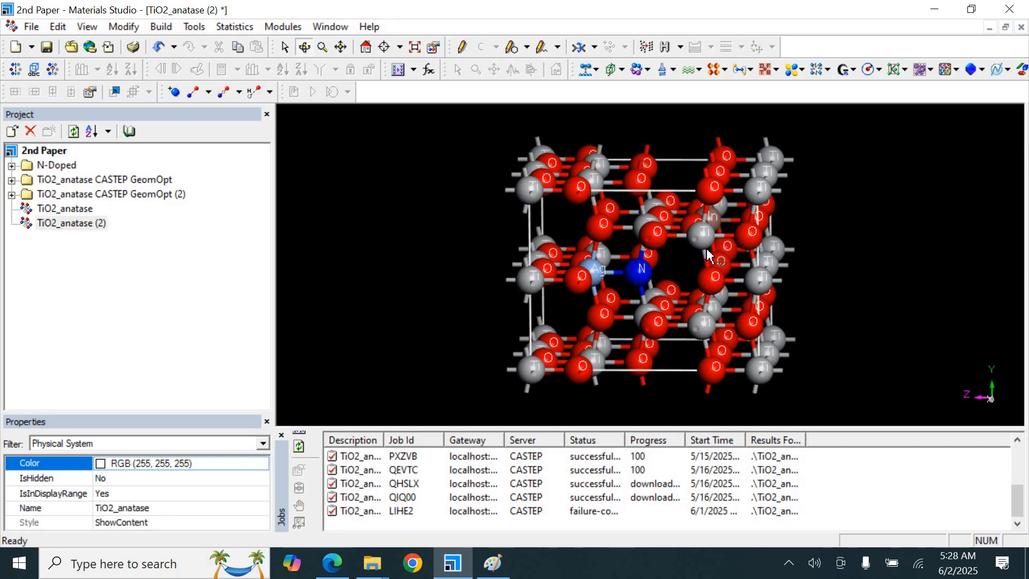
{"action": "left_click_drag", "start_coordinate": [679, 264], "coordinate": [688, 260]}
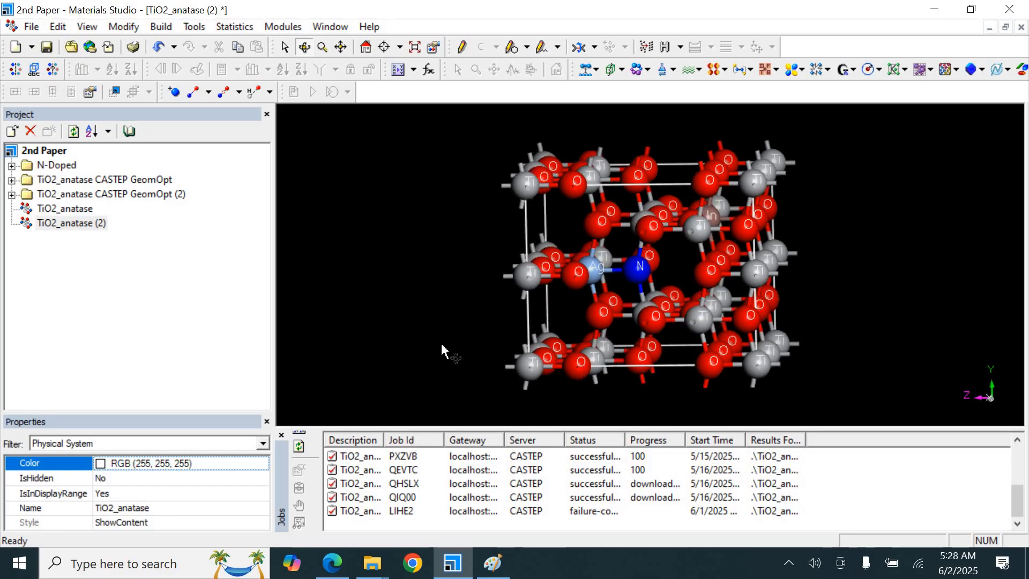
{"action": "left_click", "coordinate": [333, 563]}
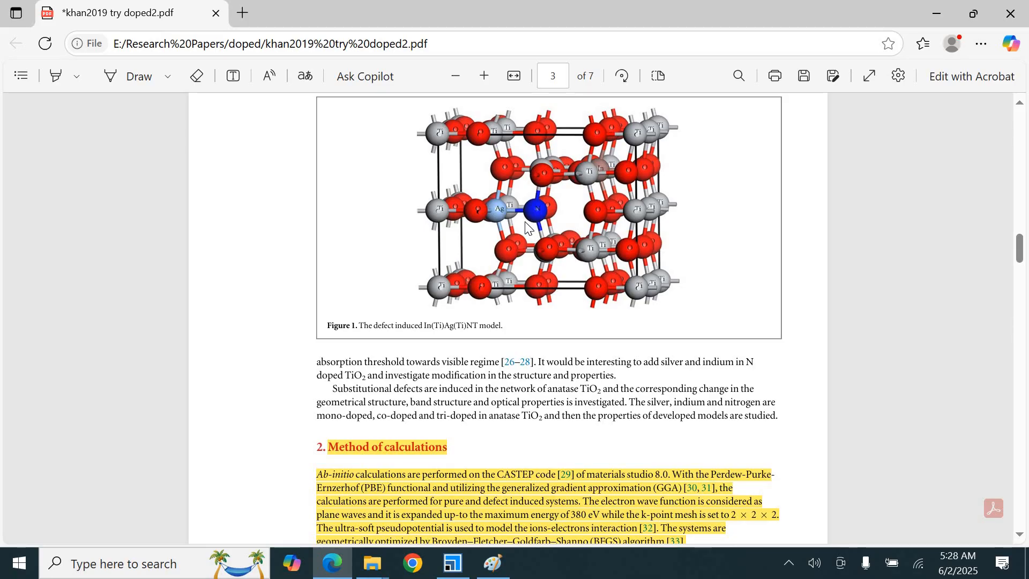
{"action": "left_click", "coordinate": [454, 561]}
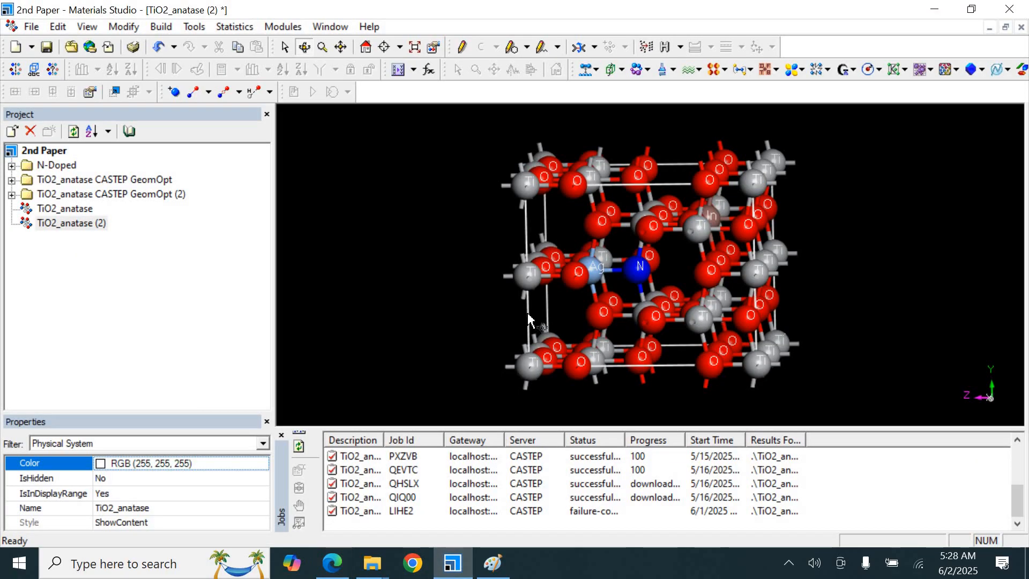
Set the lattice line color to black in the lattice display style
{"action": "left_click", "coordinate": [528, 319]}
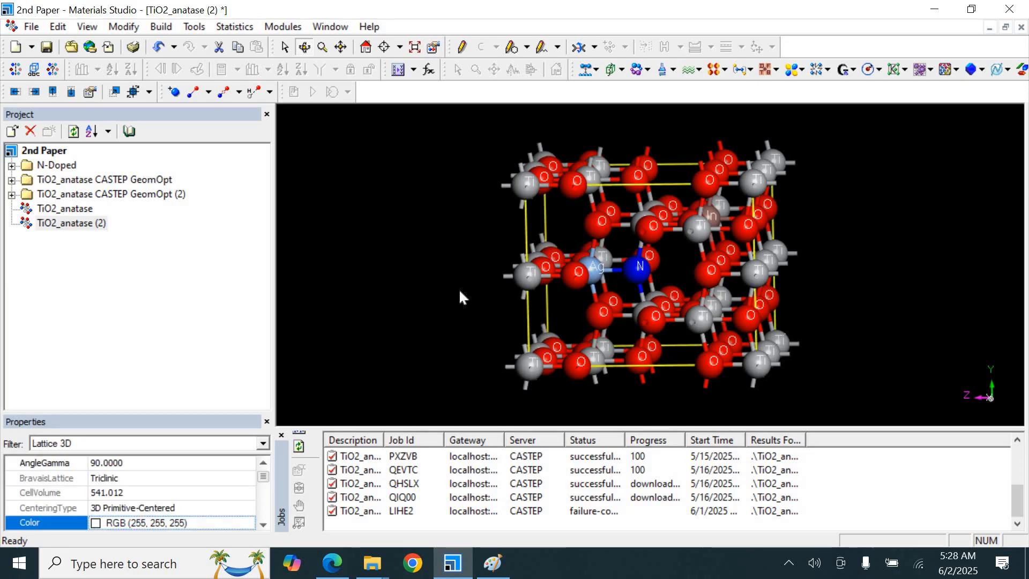
{"action": "right_click", "coordinate": [448, 260]}
{"action": "left_click", "coordinate": [488, 366]}
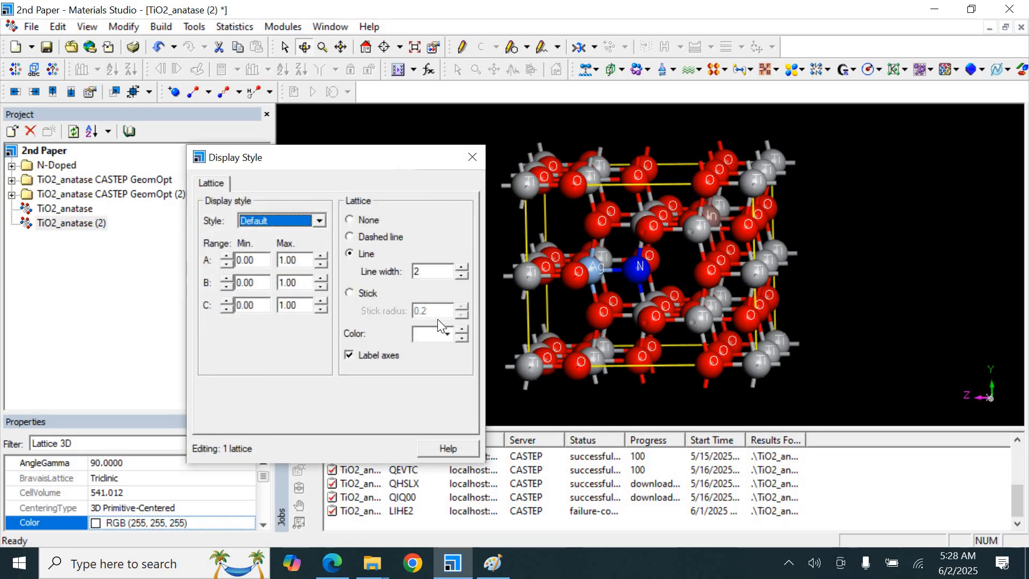
{"action": "left_click", "coordinate": [443, 335]}
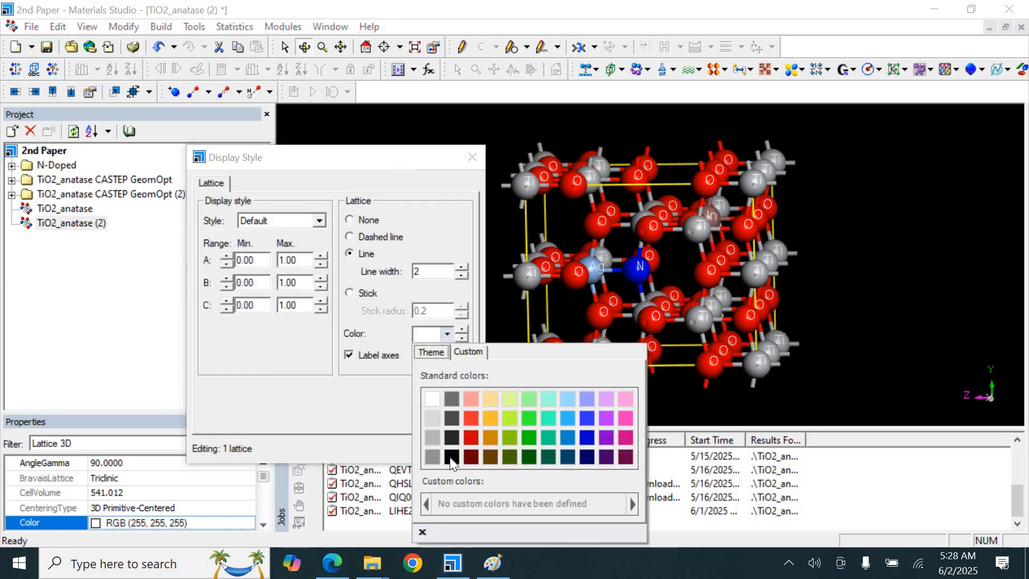
{"action": "left_click", "coordinate": [452, 457]}
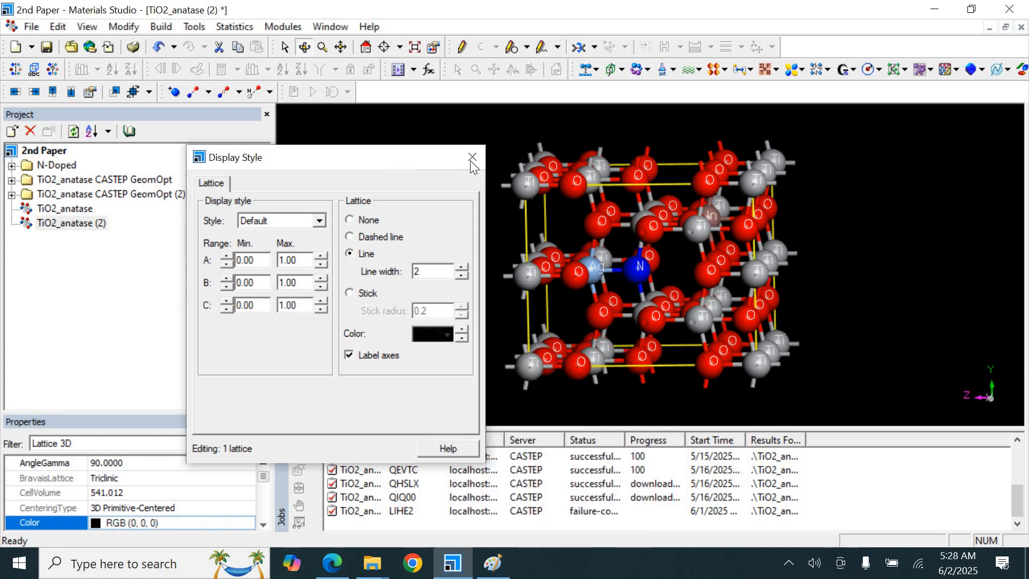
{"action": "key", "text": "Escape"}
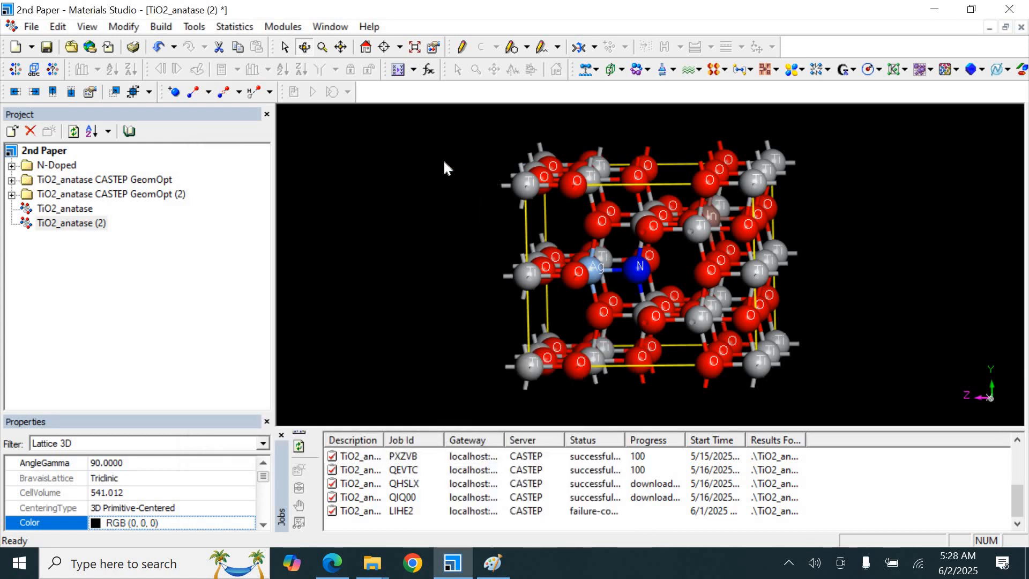
Change the 3D view background to a solid white color in Display Options
{"action": "right_click", "coordinate": [445, 162]}
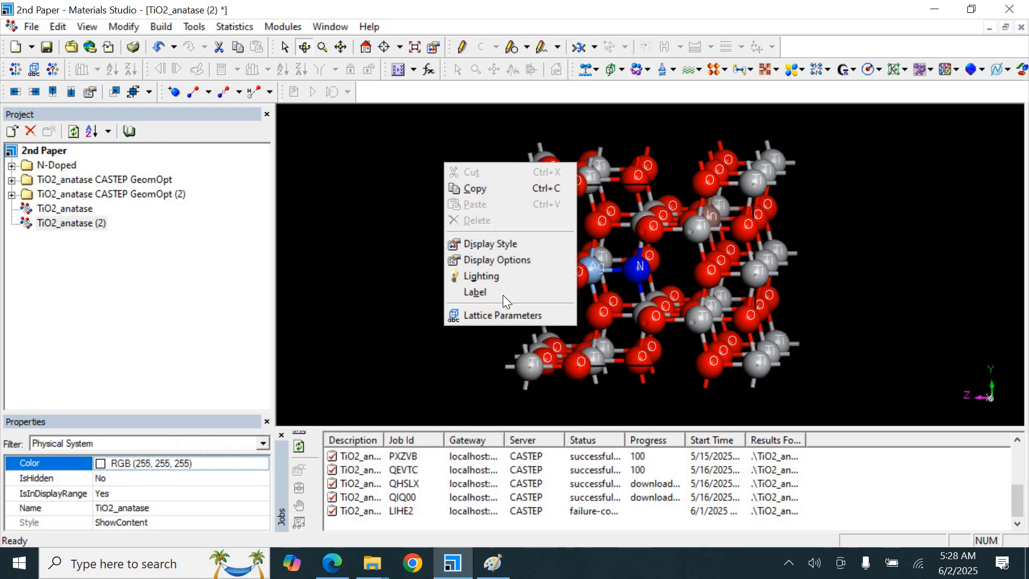
{"action": "left_click", "coordinate": [494, 261]}
{"action": "left_click", "coordinate": [496, 236]}
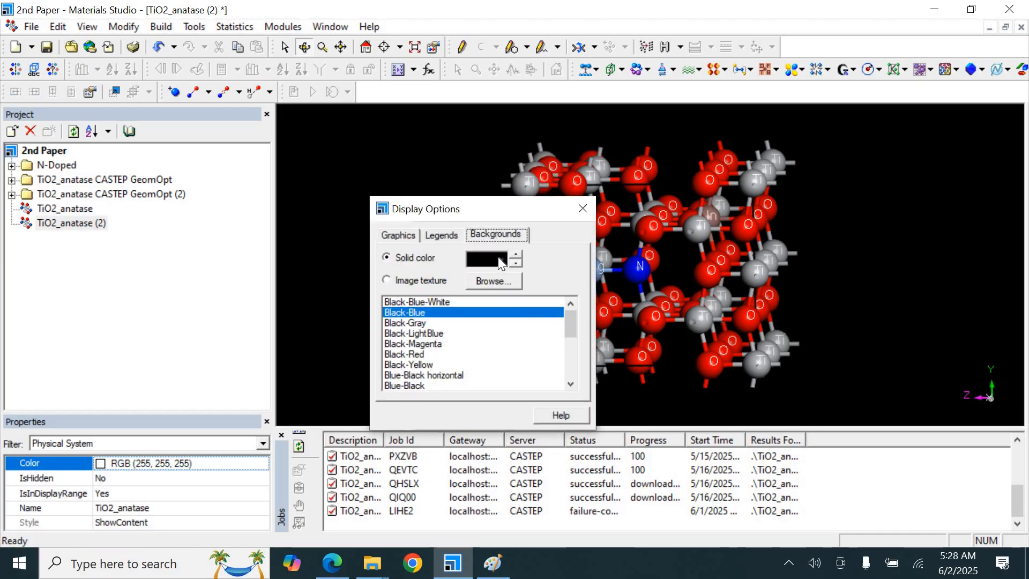
{"action": "left_click", "coordinate": [500, 259]}
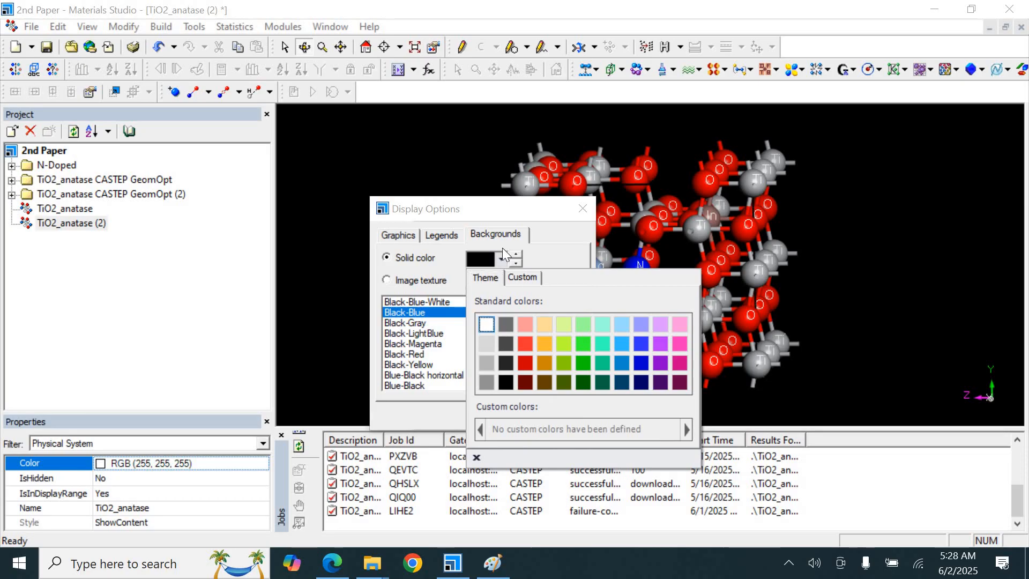
{"action": "left_click", "coordinate": [488, 323]}
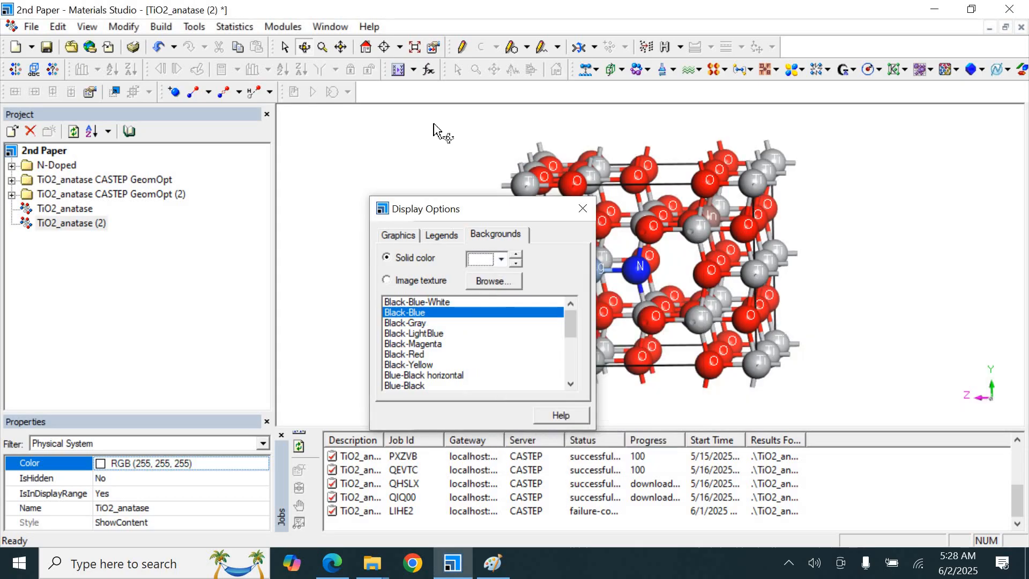
{"action": "left_click", "coordinate": [583, 208]}
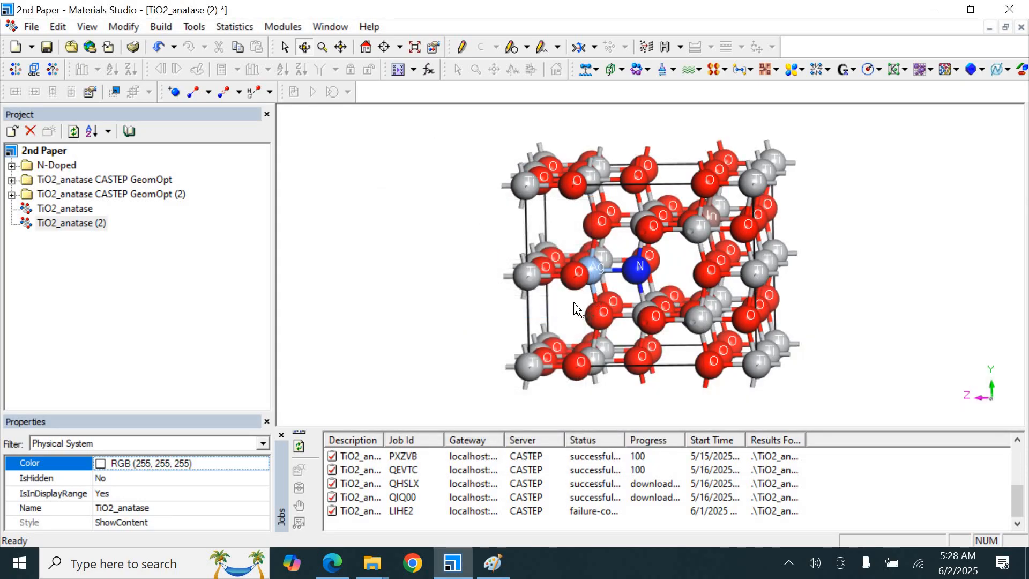
Compare the finished model with the paper's figure and read the Method of calculations section
{"action": "left_click_drag", "start_coordinate": [572, 298], "coordinate": [573, 310]}
{"action": "left_click", "coordinate": [330, 569]}
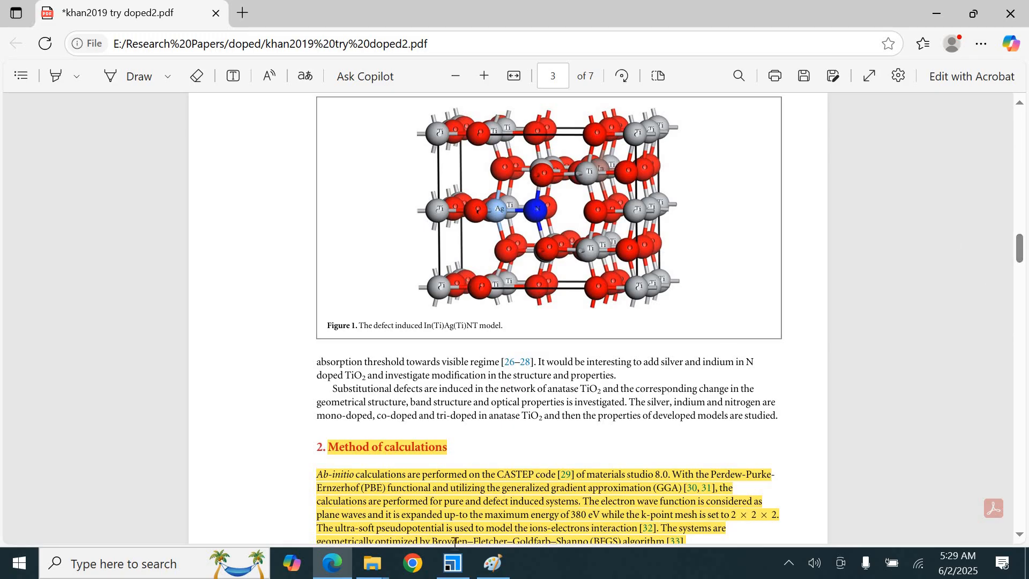
{"action": "mouse_move", "coordinate": [453, 564]}
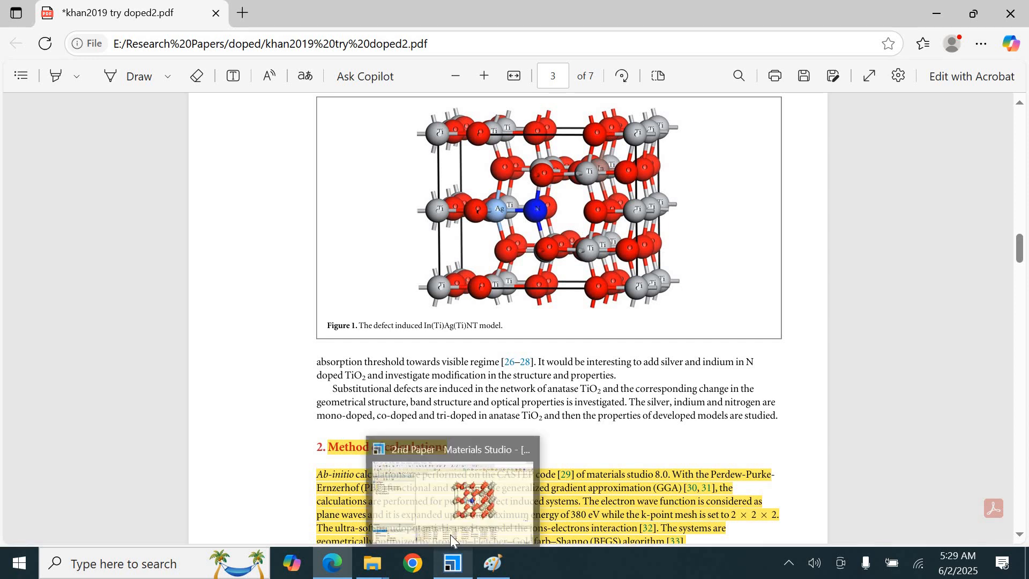
{"action": "left_click", "coordinate": [452, 501]}
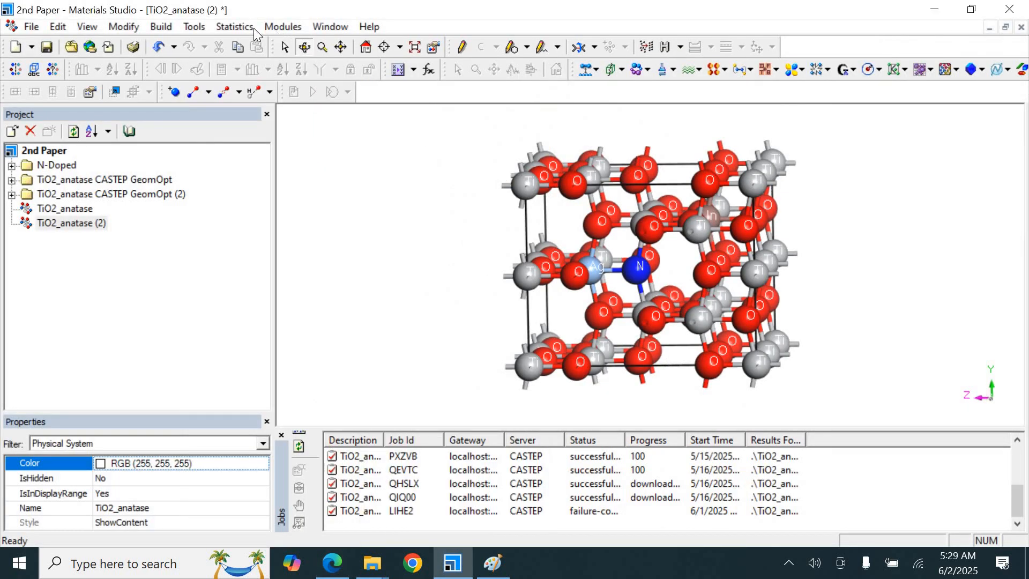
{"action": "left_click", "coordinate": [299, 29]}
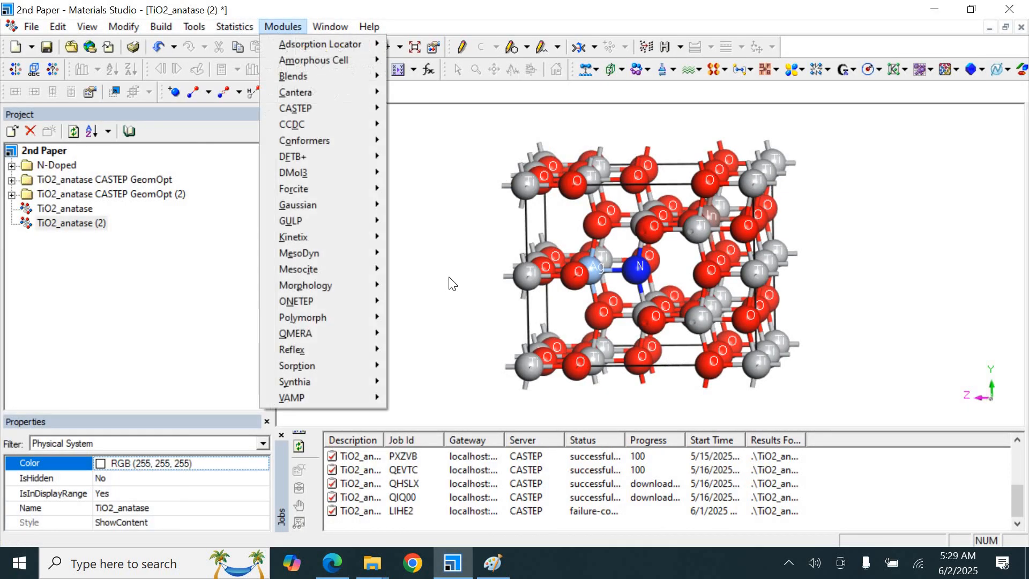
{"action": "left_click", "coordinate": [451, 280]}
{"action": "left_click", "coordinate": [333, 562]}
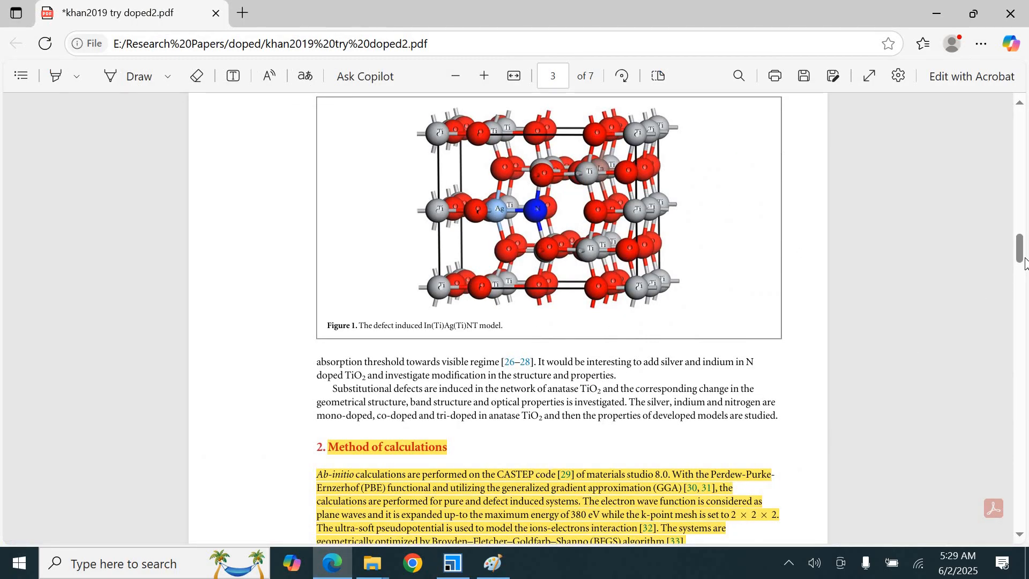
{"action": "scroll", "coordinate": [324, 356], "scroll_direction": "down", "scroll_amount": 3}
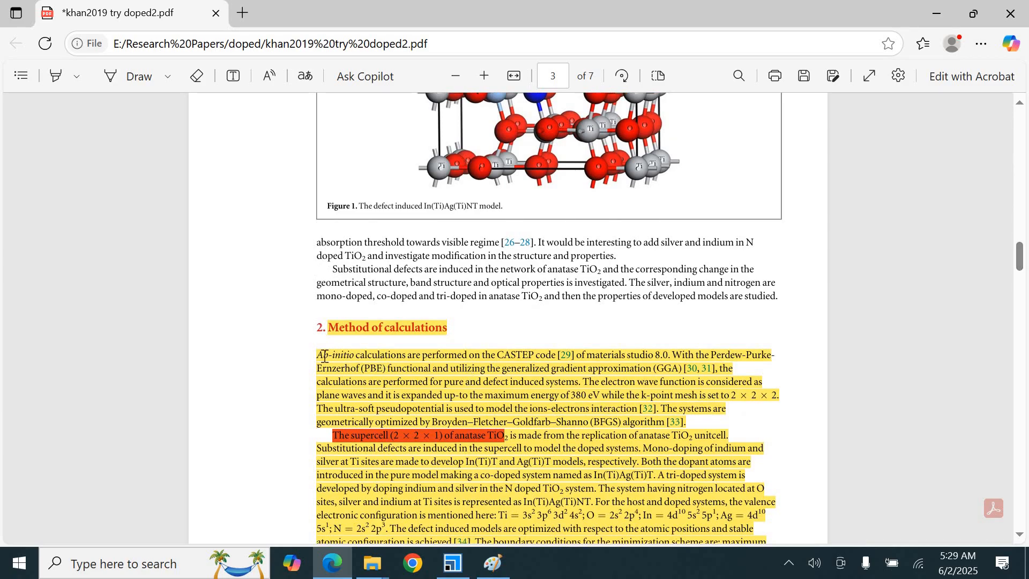
Open the CASTEP Calculation dialog for the doped TiO2 model
{"action": "left_click_drag", "start_coordinate": [323, 355], "coordinate": [556, 355]}
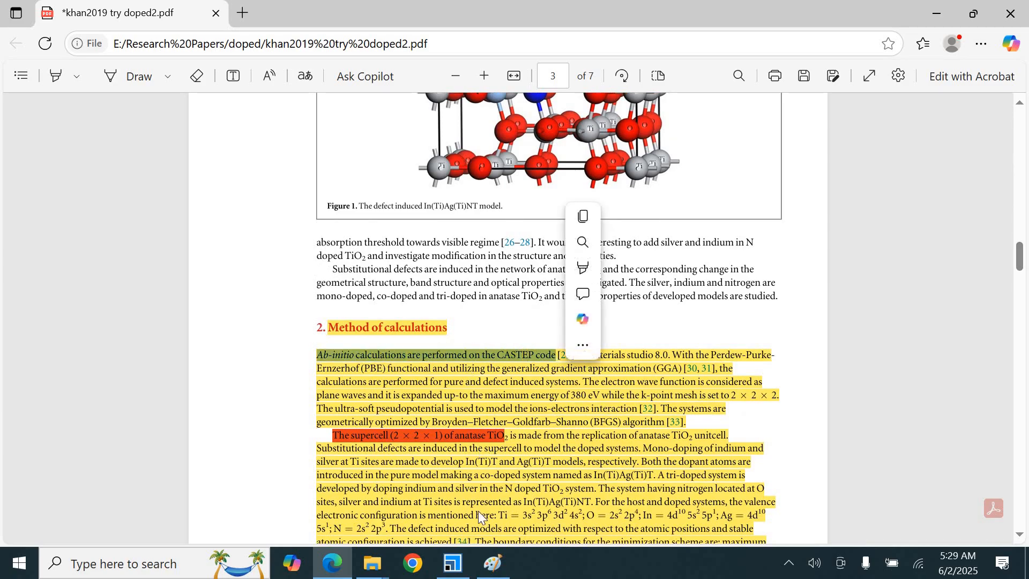
{"action": "left_click", "coordinate": [453, 564]}
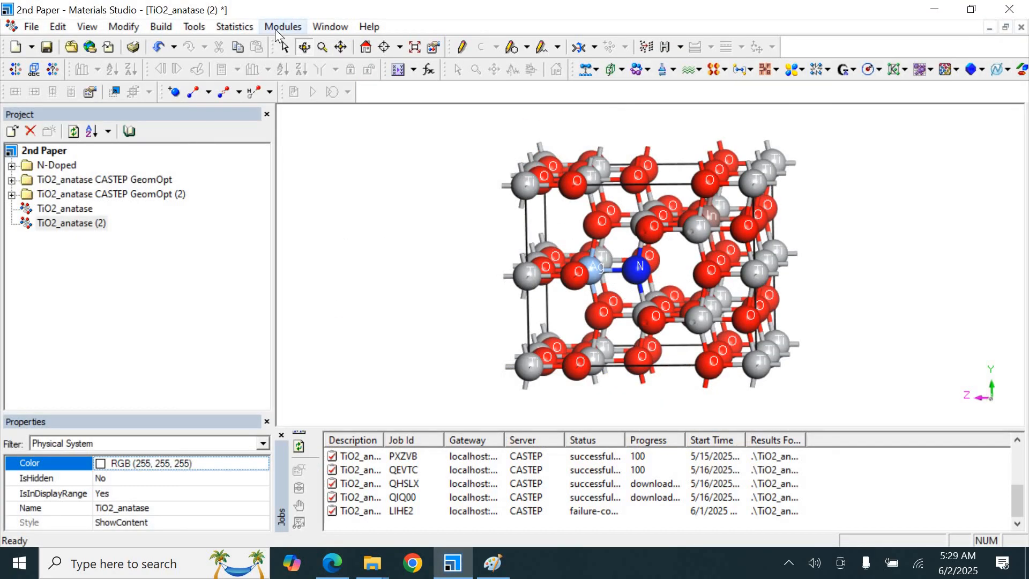
{"action": "left_click", "coordinate": [280, 27]}
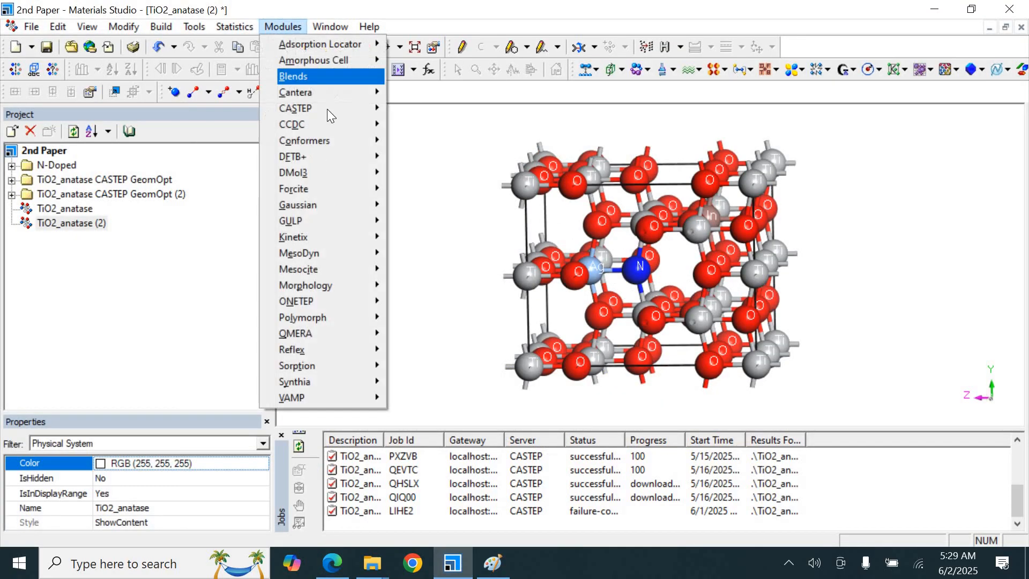
{"action": "mouse_move", "coordinate": [327, 108]}
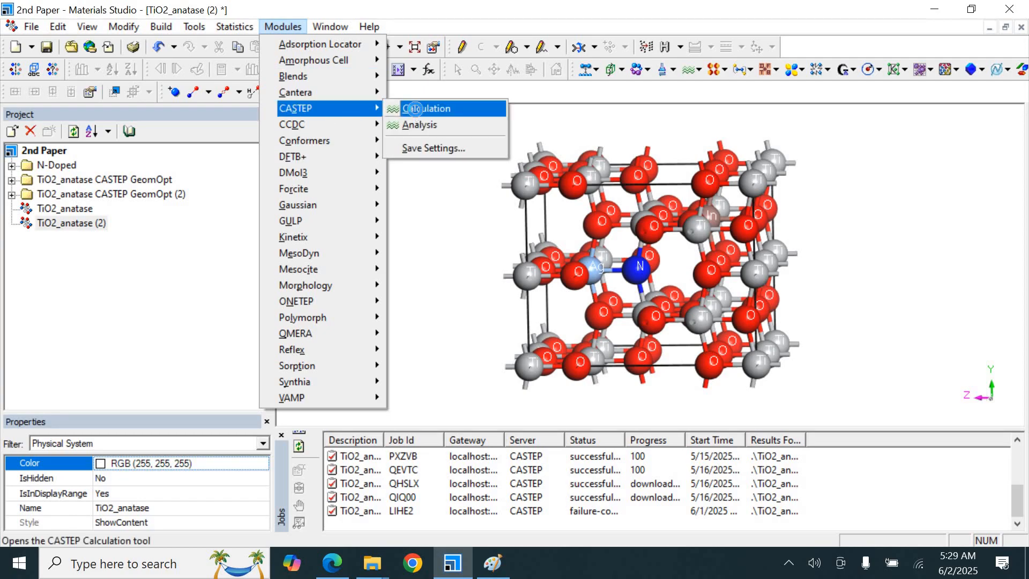
{"action": "left_click", "coordinate": [416, 110]}
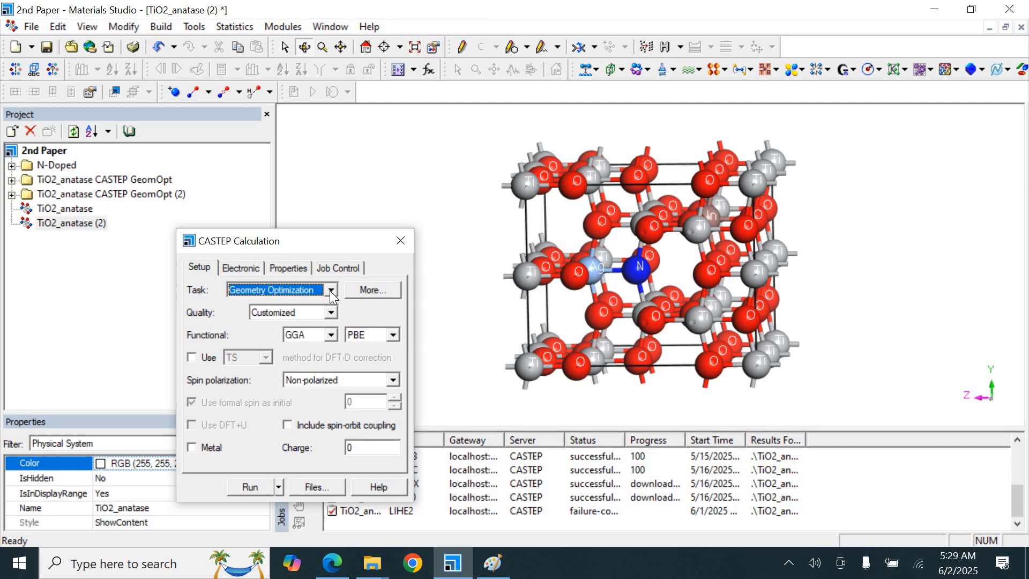
Highlight the paper's phrase on the PBE functional and generalized gradient approximation (GGA) in red
{"action": "left_click", "coordinate": [332, 563]}
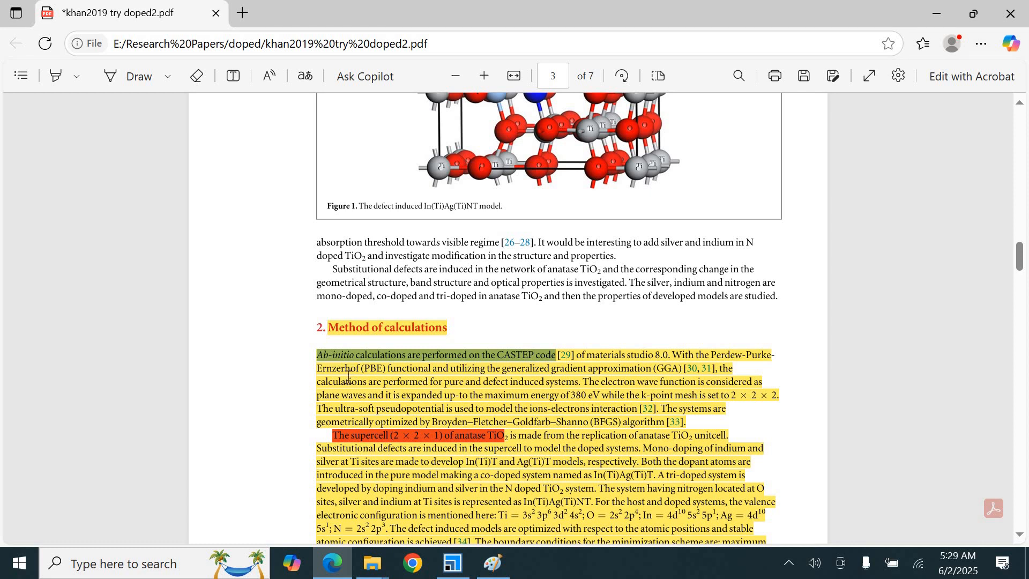
{"action": "left_click_drag", "start_coordinate": [317, 368], "coordinate": [683, 368]}
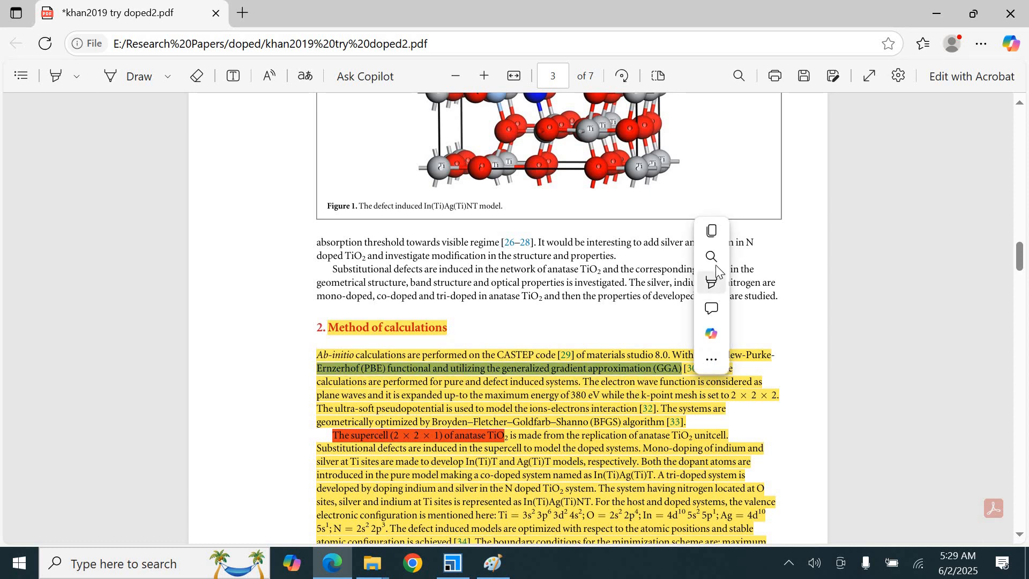
{"action": "mouse_move", "coordinate": [717, 272]}
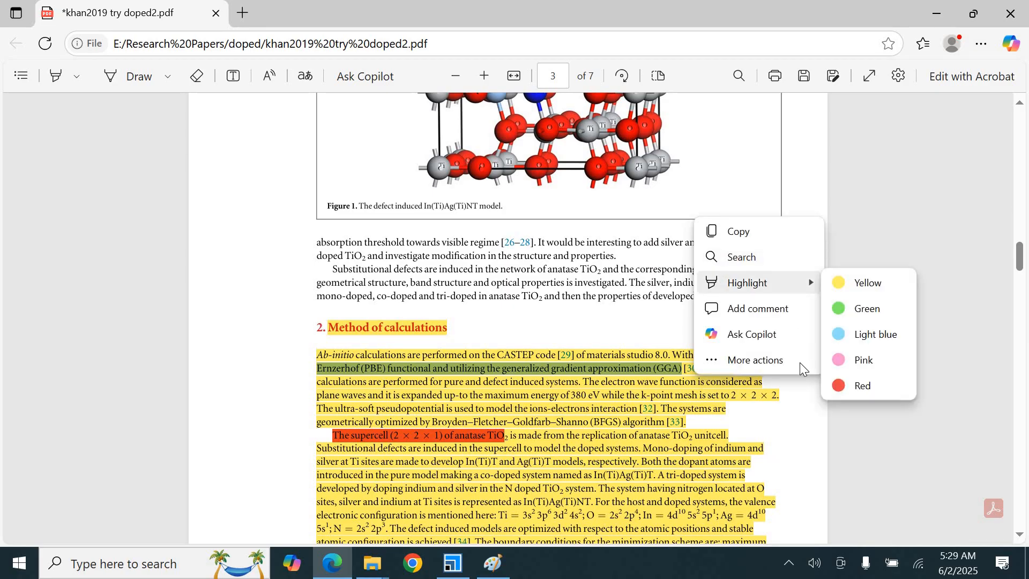
{"action": "left_click", "coordinate": [858, 385]}
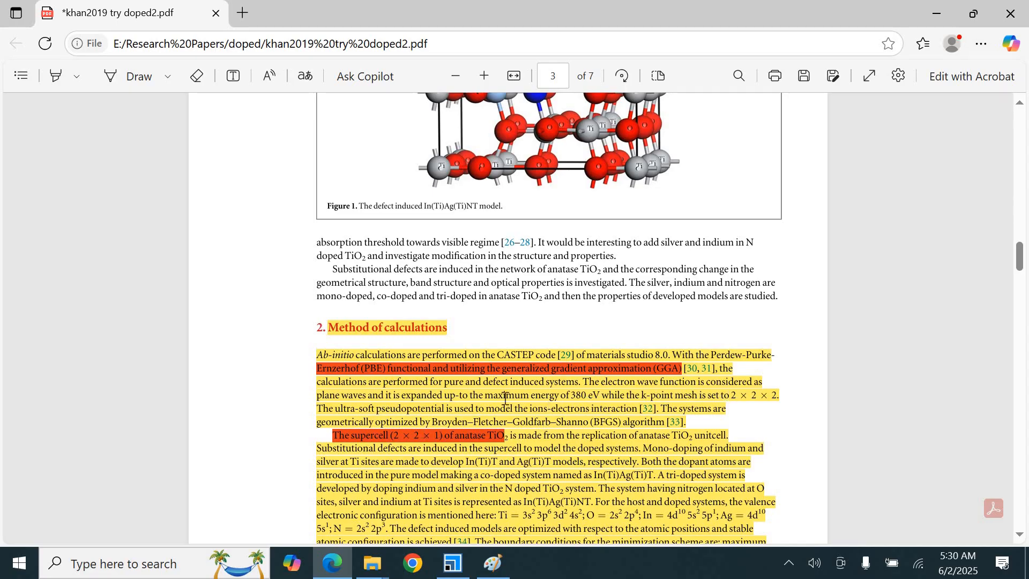
Highlight the 380 eV cutoff energy and the 2 × 2 × 2 k-point mesh in red
{"action": "left_click_drag", "start_coordinate": [567, 396], "coordinate": [600, 395]}
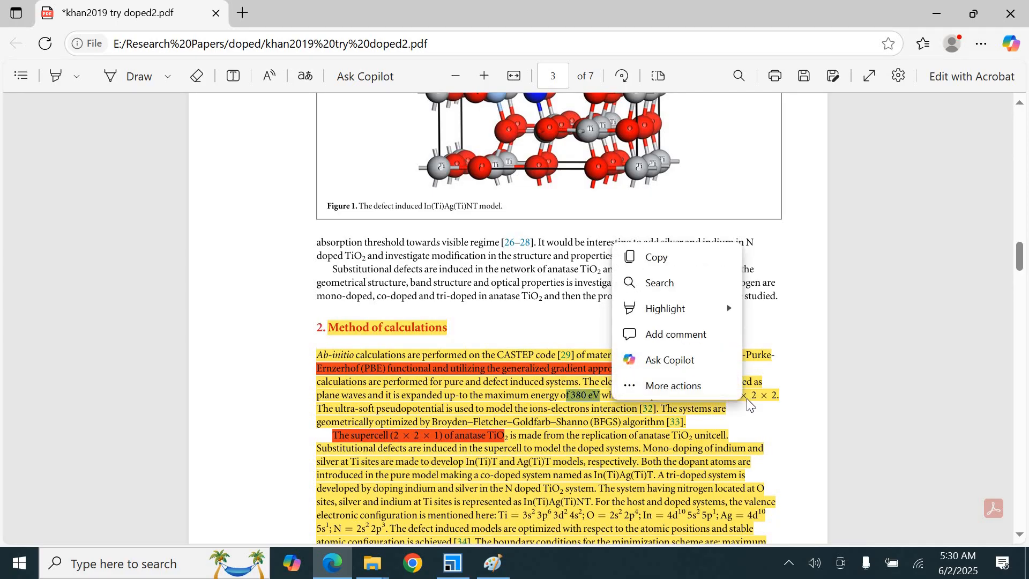
{"action": "mouse_move", "coordinate": [684, 316]}
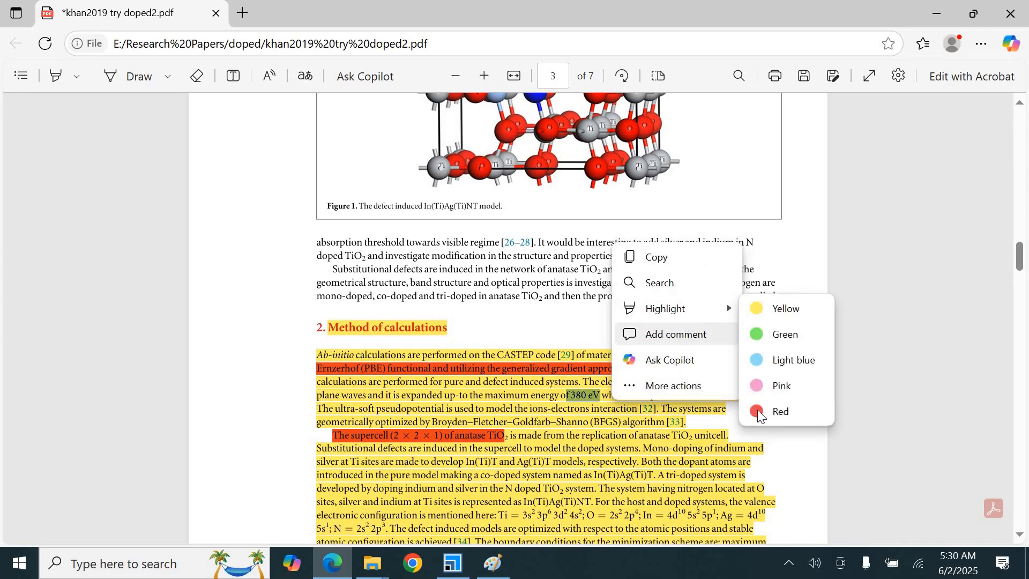
{"action": "left_click", "coordinate": [757, 409]}
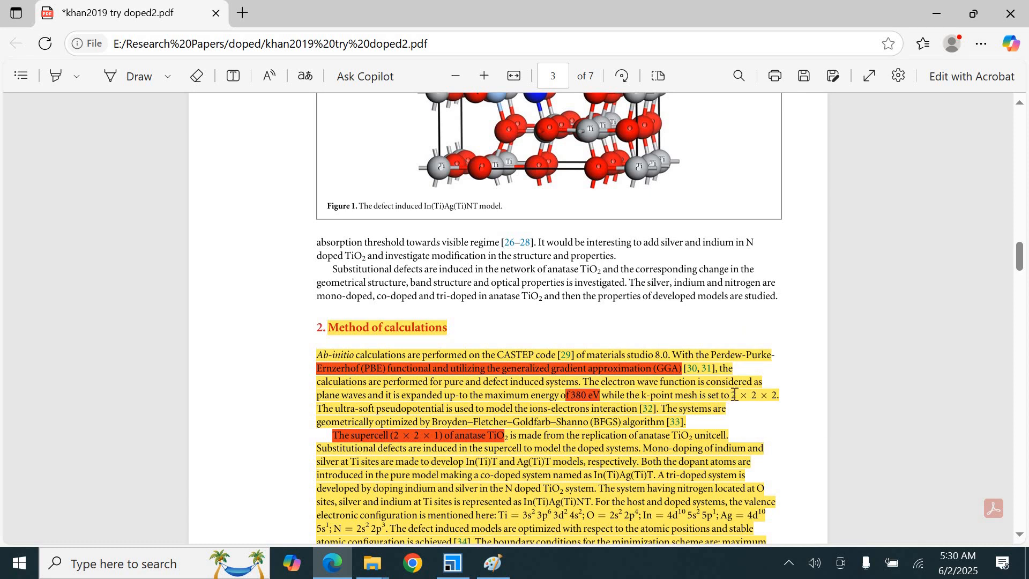
{"action": "left_click_drag", "start_coordinate": [732, 395], "coordinate": [780, 397]}
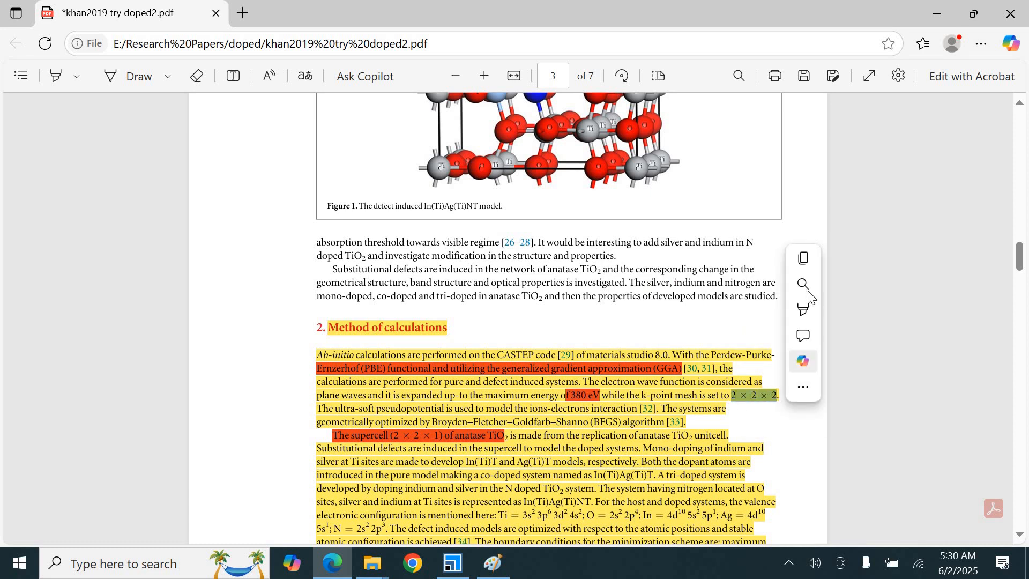
{"action": "mouse_move", "coordinate": [809, 310]}
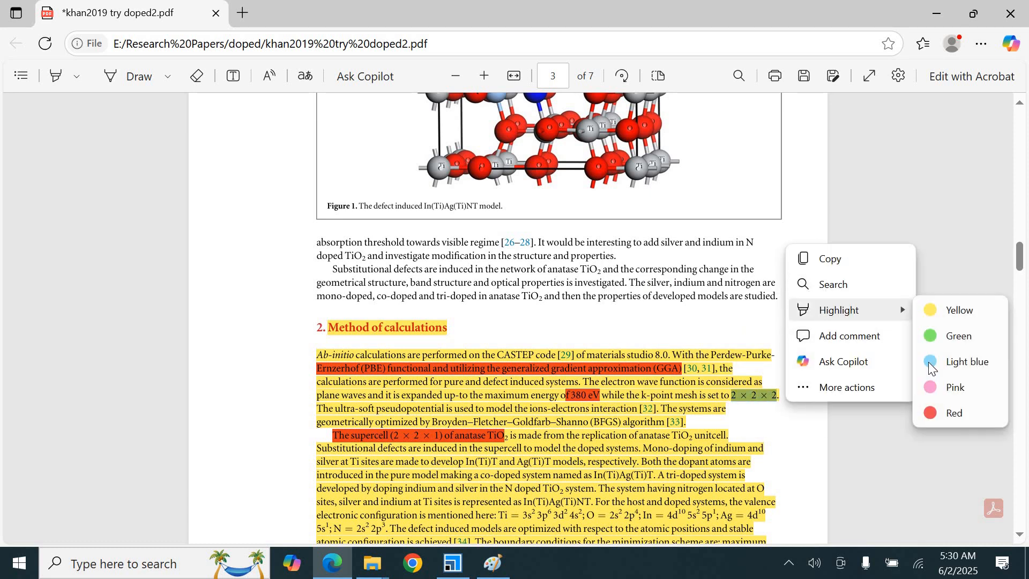
{"action": "left_click", "coordinate": [939, 416]}
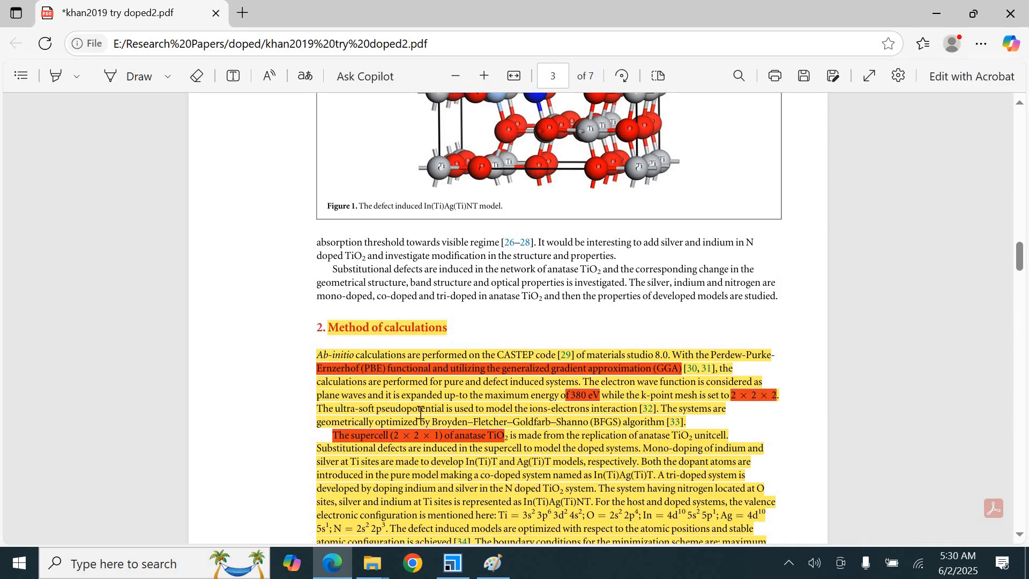
Highlight "ultra-soft pseudopotential" and "BFGS) algorithm" in red in the Method of calculations section
{"action": "left_click_drag", "start_coordinate": [335, 410], "coordinate": [456, 407]}
{"action": "mouse_move", "coordinate": [471, 333]}
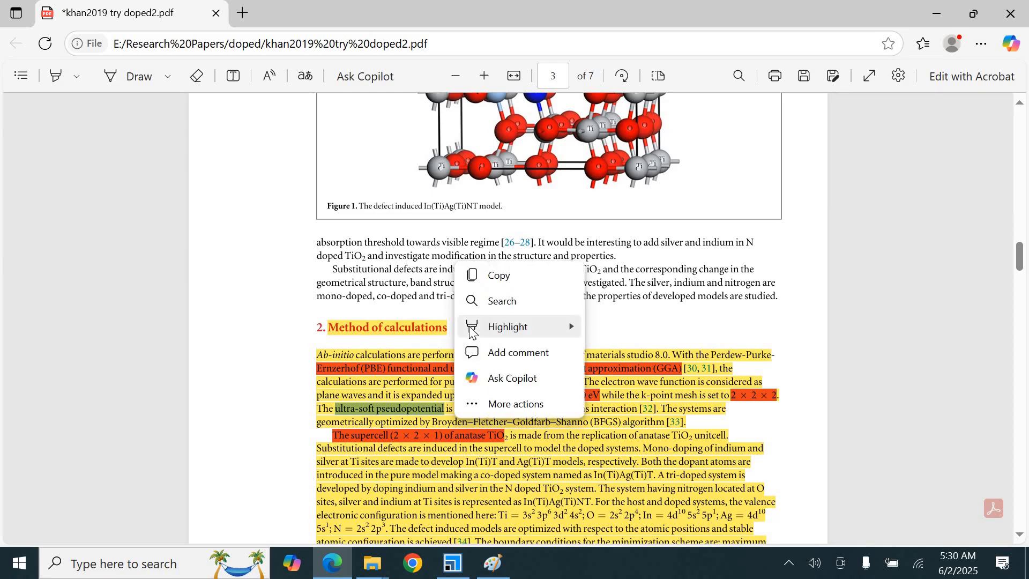
{"action": "left_click", "coordinate": [608, 428]}
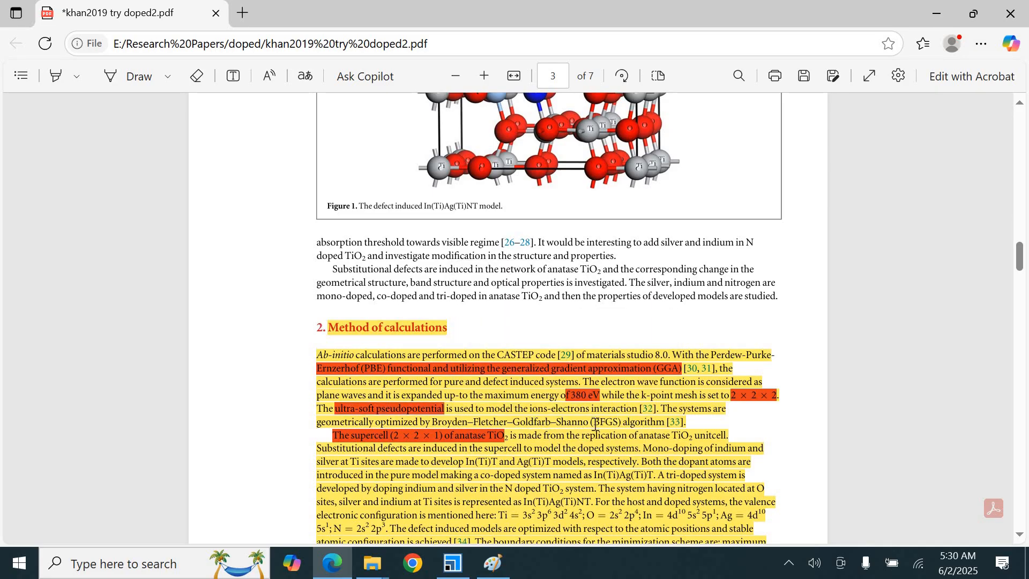
{"action": "left_click_drag", "start_coordinate": [595, 421], "coordinate": [666, 423]}
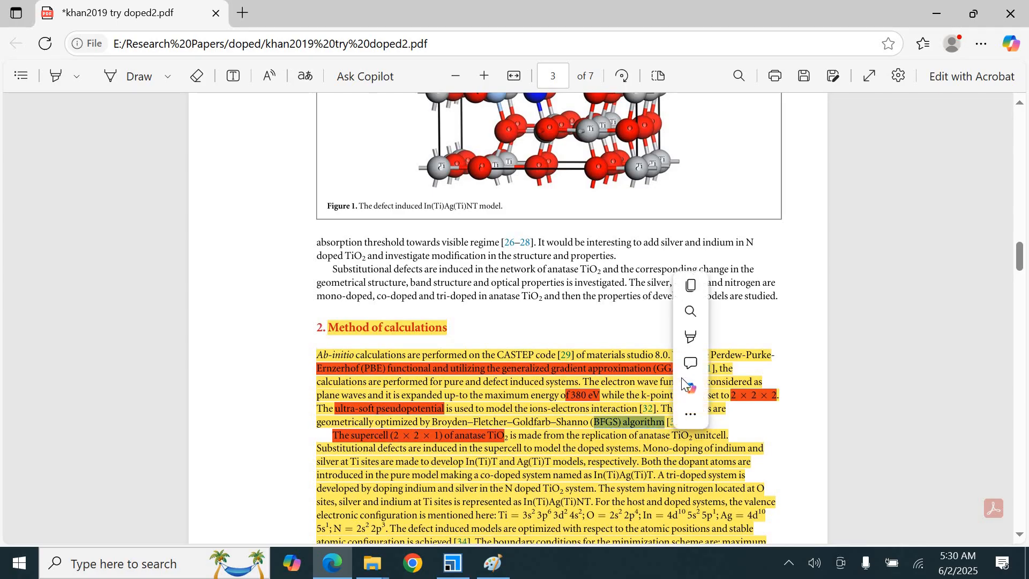
{"action": "mouse_move", "coordinate": [686, 349]}
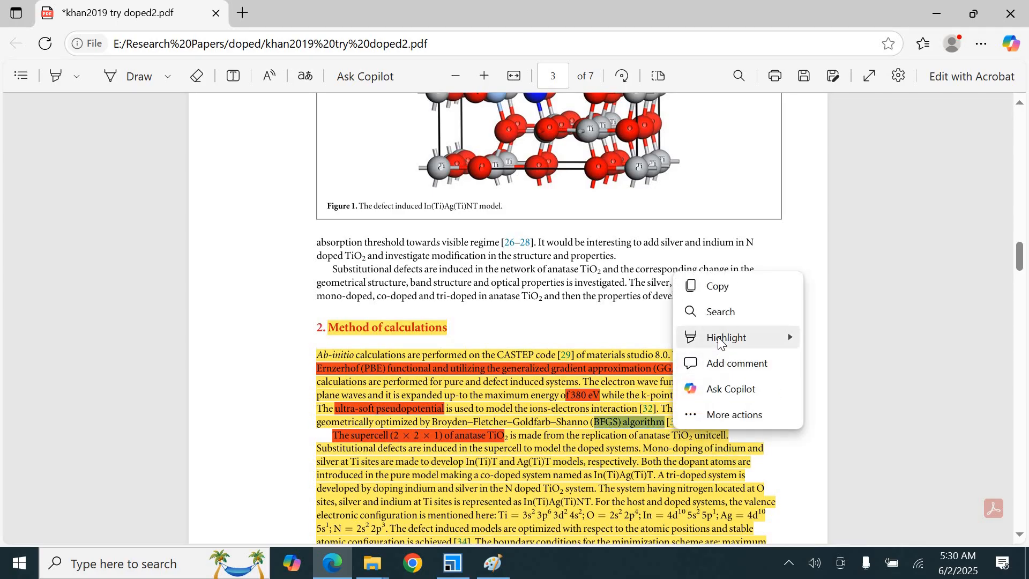
{"action": "mouse_move", "coordinate": [724, 339]}
{"action": "left_click", "coordinate": [824, 443]}
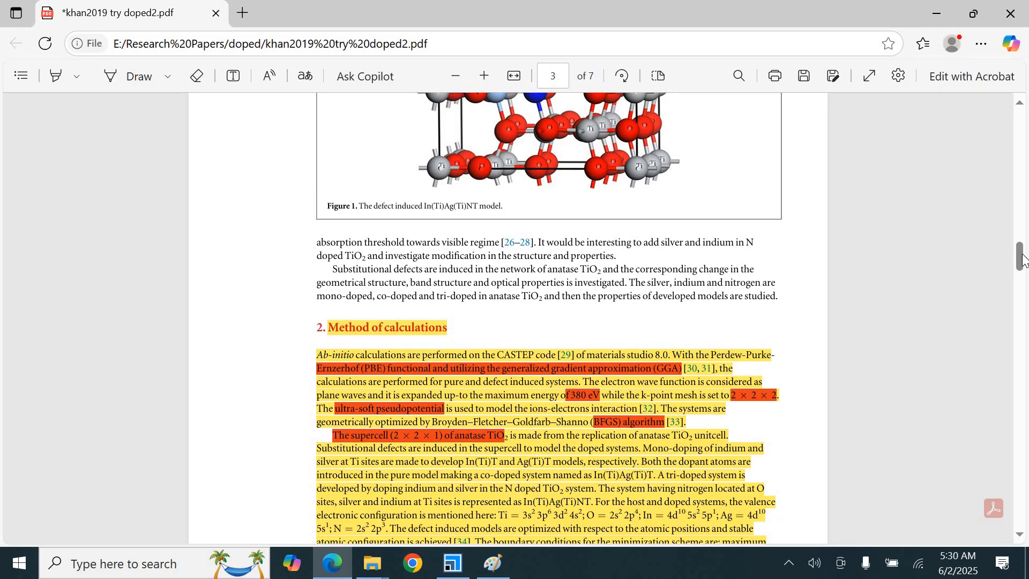
Highlight the minimization convergence conditions for maximum displacement and total energy difference in red
{"action": "scroll", "coordinate": [1023, 266], "scroll_direction": "down", "scroll_amount": 3}
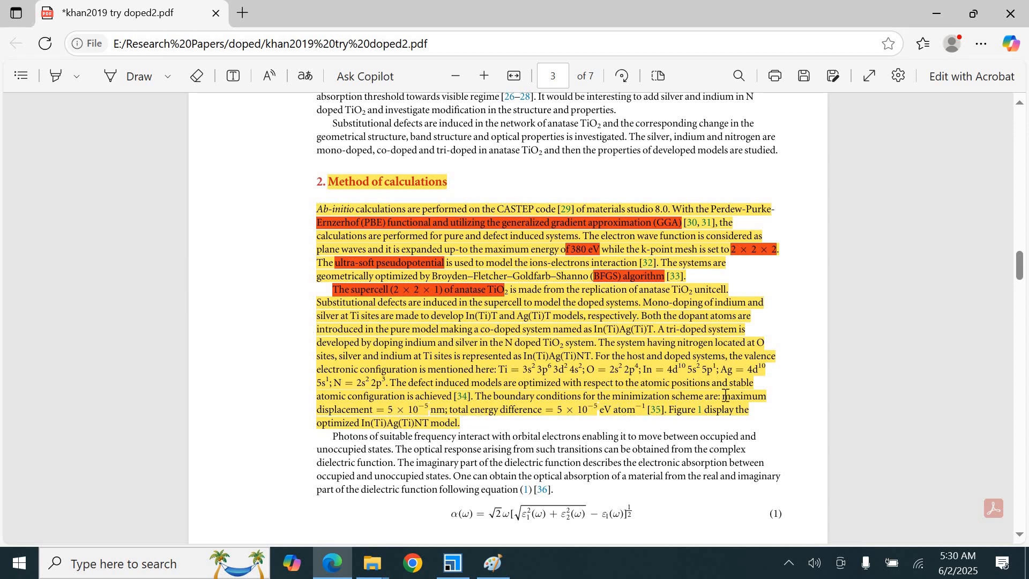
{"action": "left_click_drag", "start_coordinate": [725, 396], "coordinate": [645, 407]}
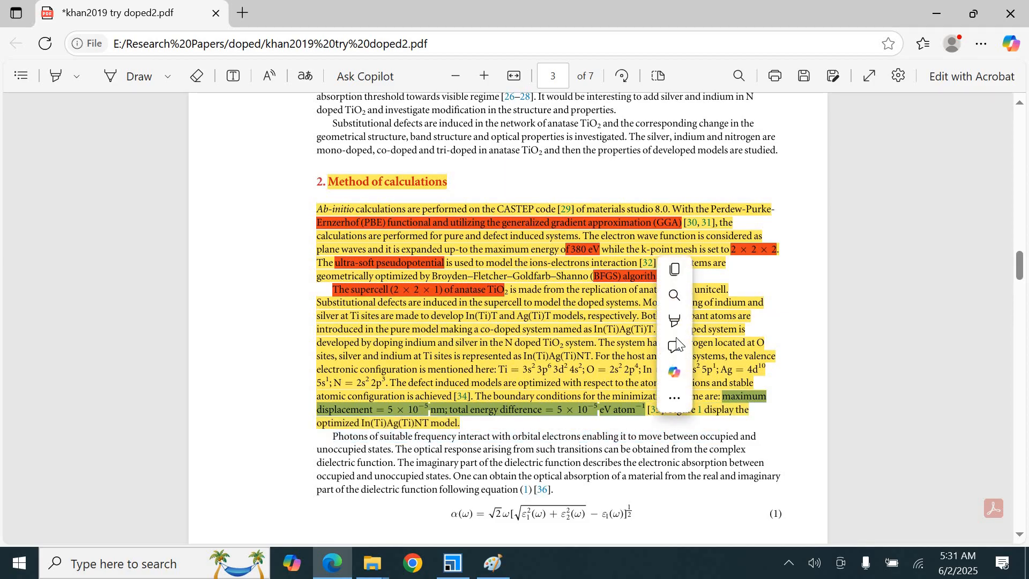
{"action": "mouse_move", "coordinate": [725, 332]}
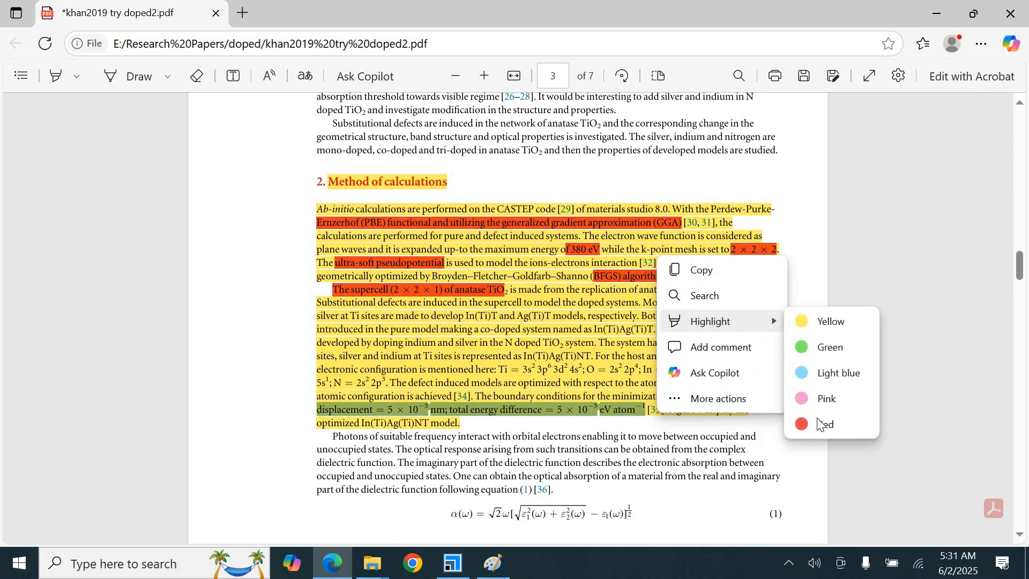
{"action": "left_click", "coordinate": [814, 426]}
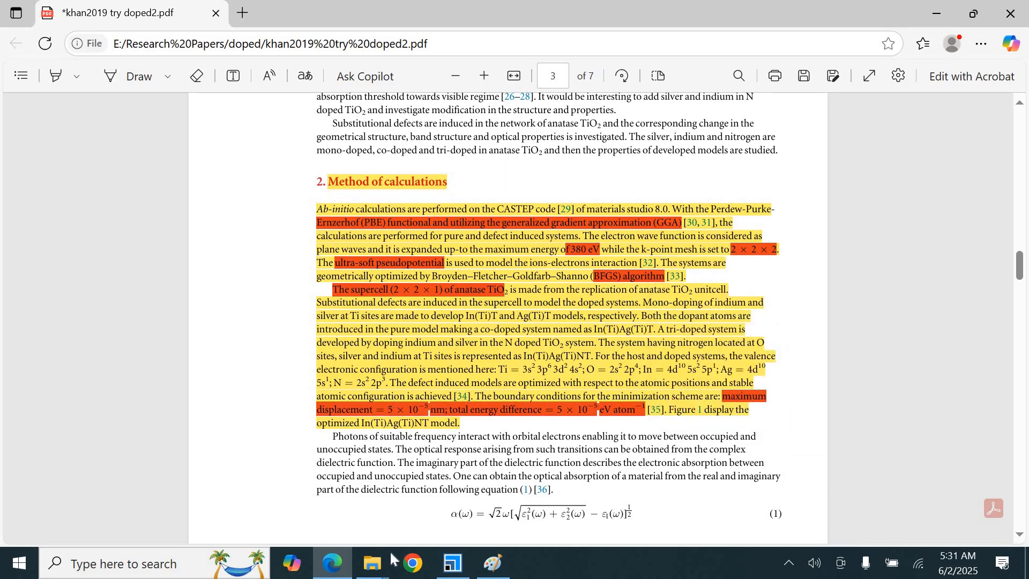
Set the CASTEP calculation functional to GGA
{"action": "left_click", "coordinate": [452, 568]}
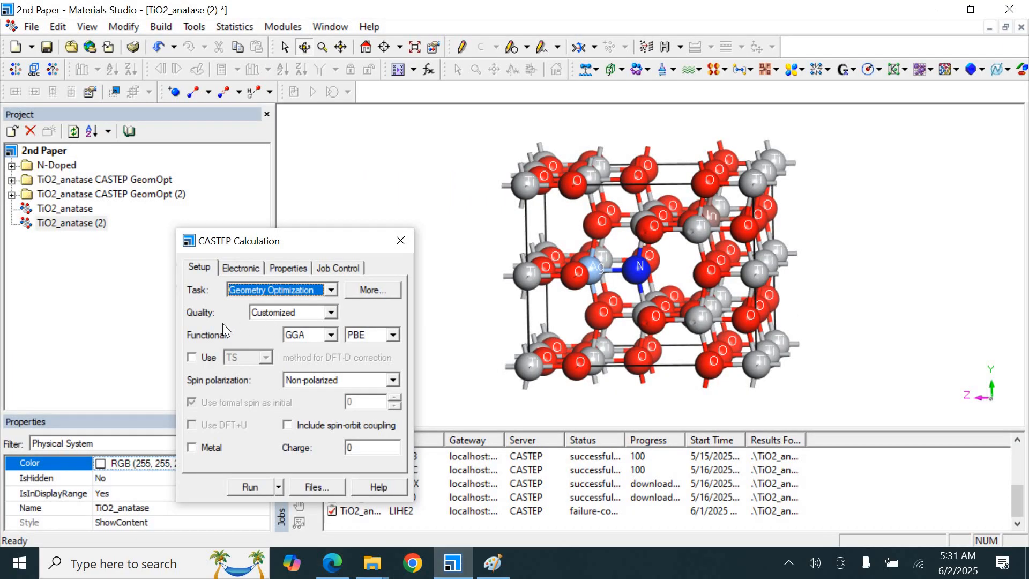
{"action": "left_click", "coordinate": [331, 335]}
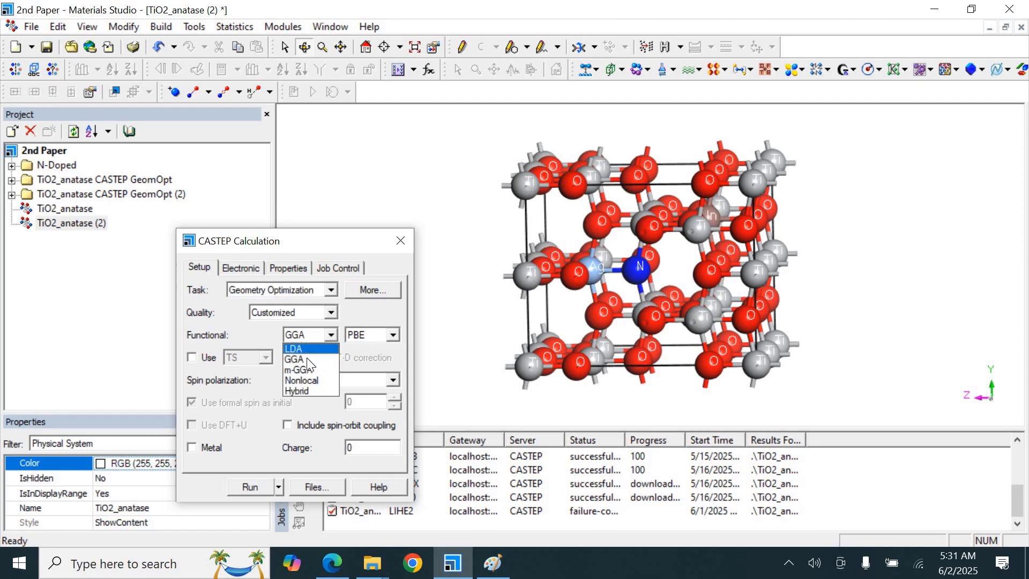
{"action": "left_click", "coordinate": [307, 360]}
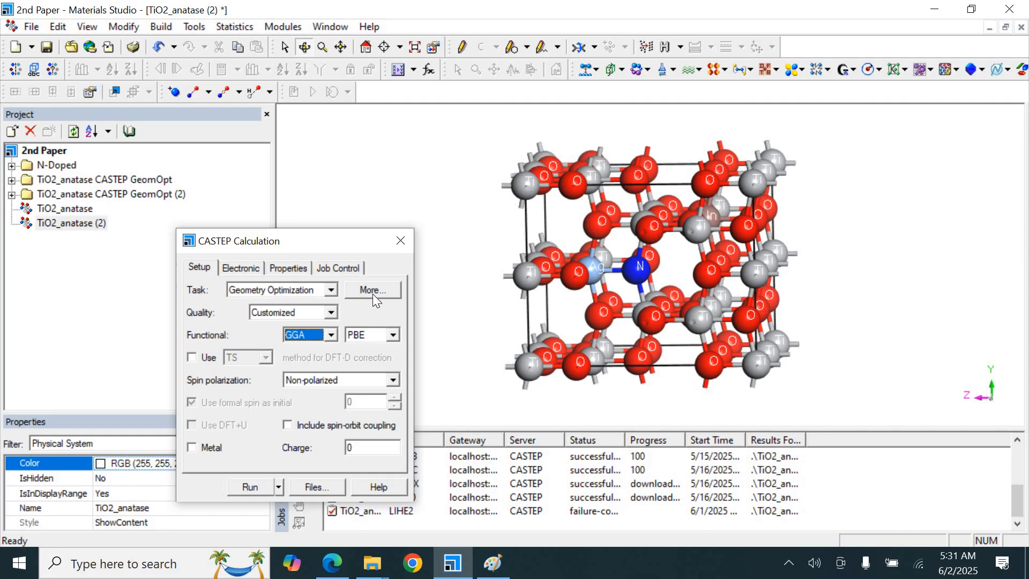
Set the geometry optimization algorithm to BFGS in the optimization options
{"action": "left_click", "coordinate": [373, 292]}
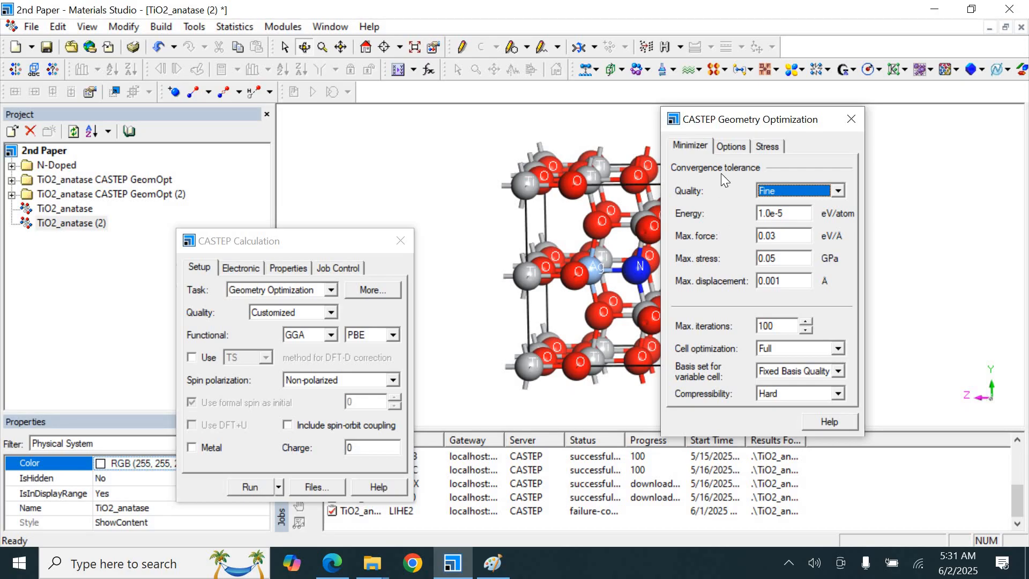
{"action": "left_click", "coordinate": [729, 149]}
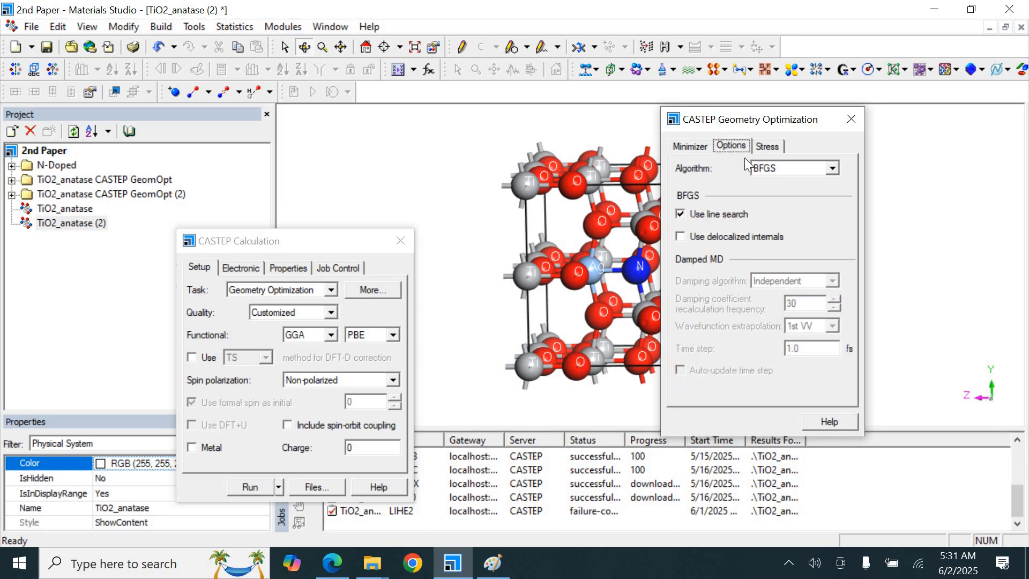
{"action": "left_click", "coordinate": [833, 172]}
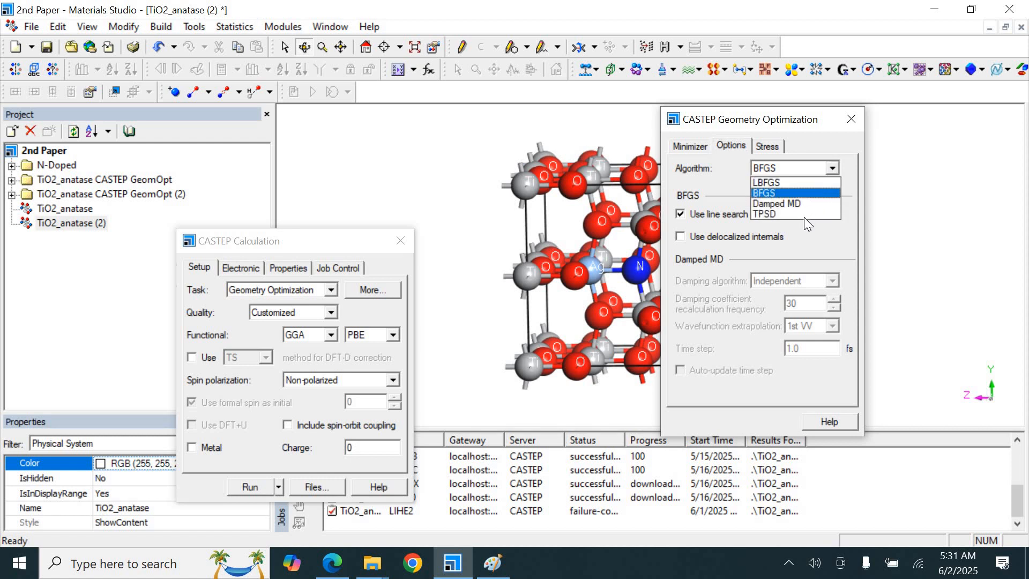
{"action": "left_click", "coordinate": [785, 198]}
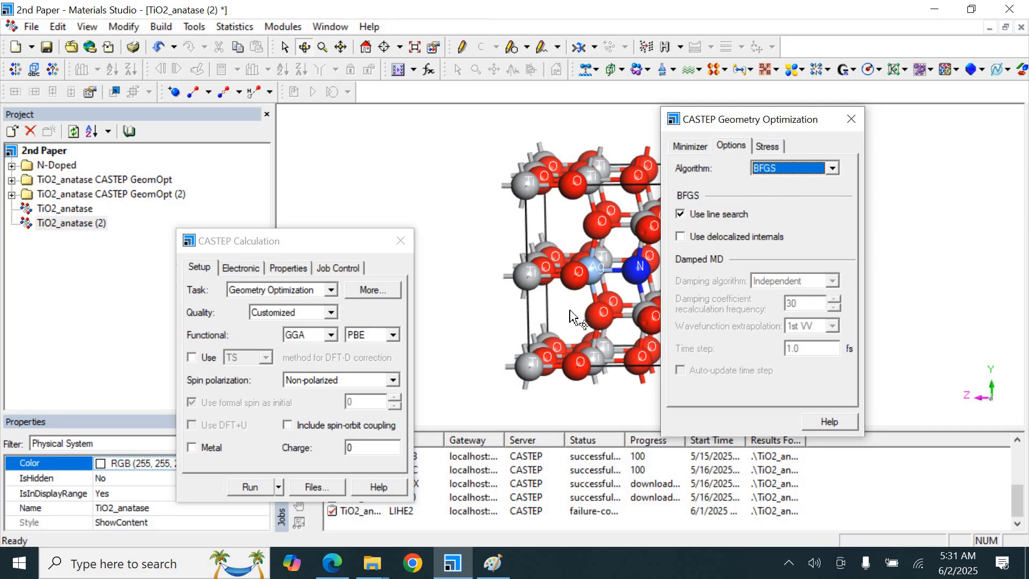
Copy the 380 cutoff energy value from the paper's text
{"action": "left_click", "coordinate": [327, 566]}
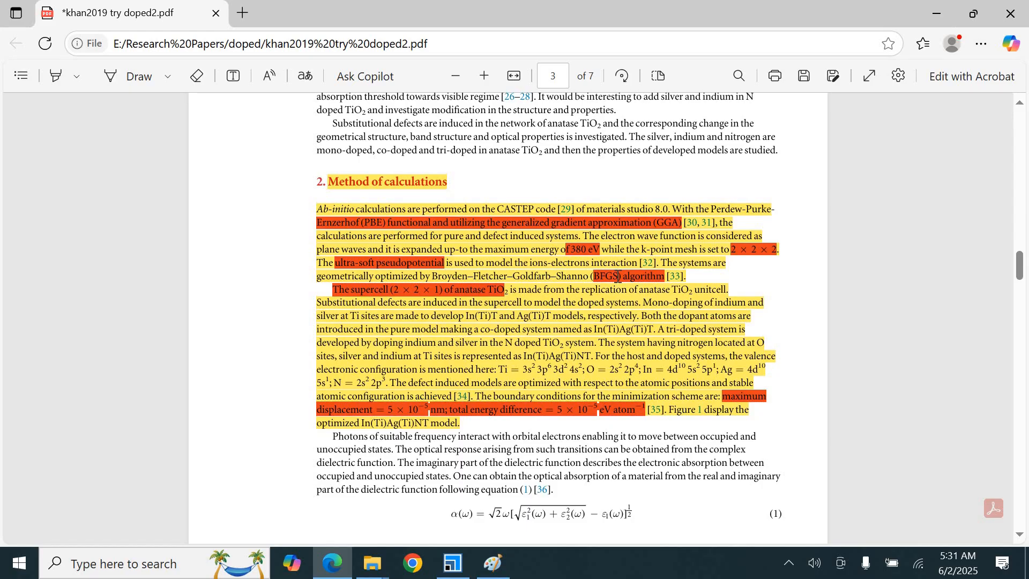
{"action": "double_click", "coordinate": [579, 249]}
{"action": "key", "text": "ctrl+c"}
{"action": "left_click", "coordinate": [453, 563]}
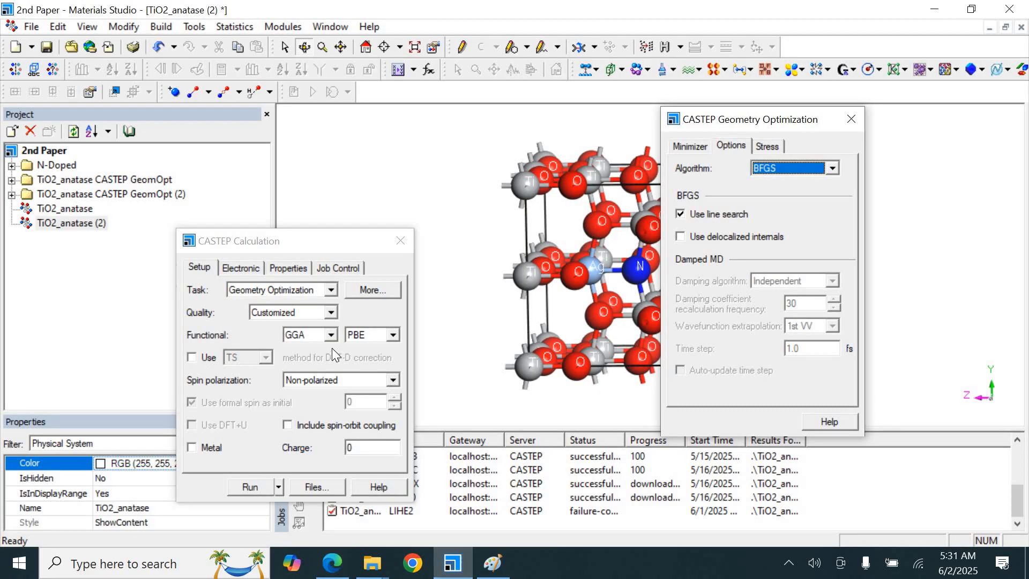
Set a custom energy cutoff of 380 eV in the CASTEP electronic options
{"action": "left_click", "coordinate": [236, 268]}
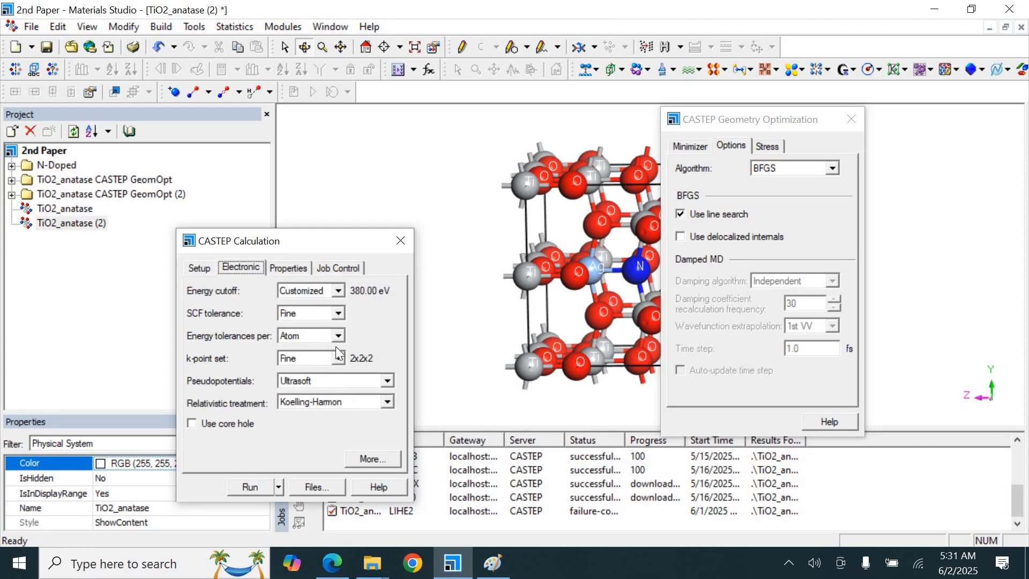
{"action": "left_click_drag", "start_coordinate": [340, 241], "coordinate": [421, 168]}
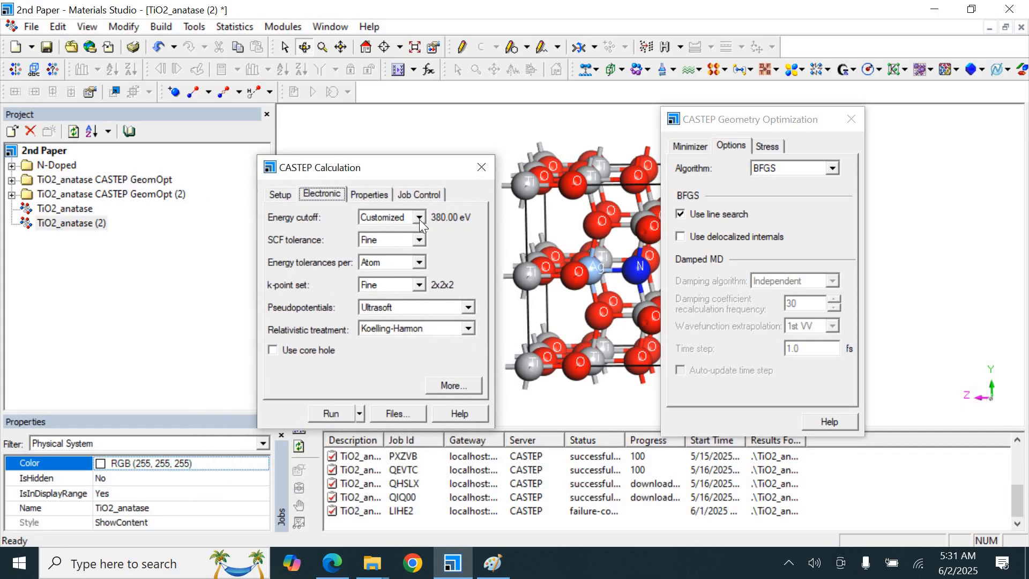
{"action": "left_click", "coordinate": [456, 386]}
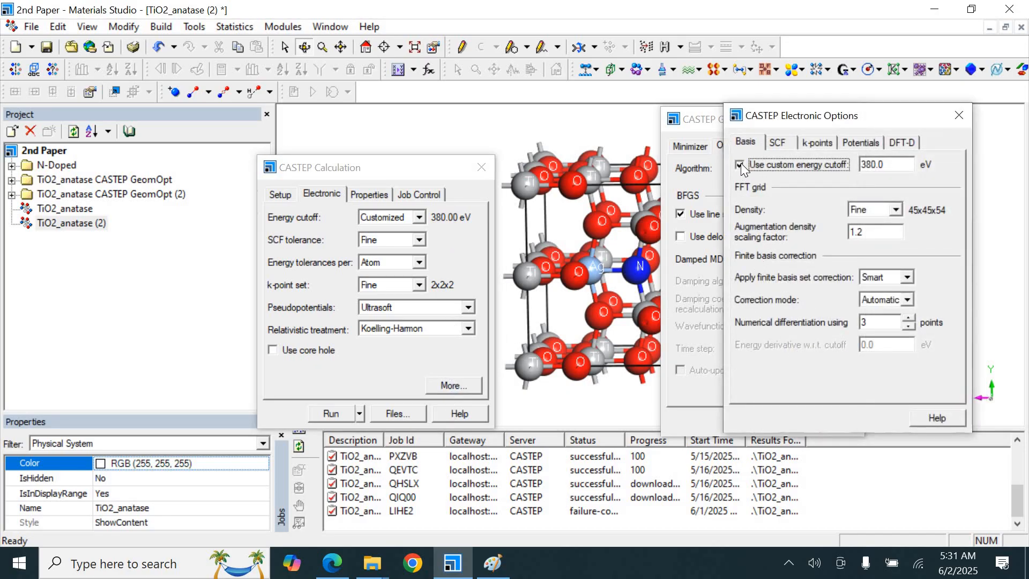
{"action": "left_click", "coordinate": [741, 163]}
{"action": "left_click", "coordinate": [741, 164]}
{"action": "key", "text": "Tab"}
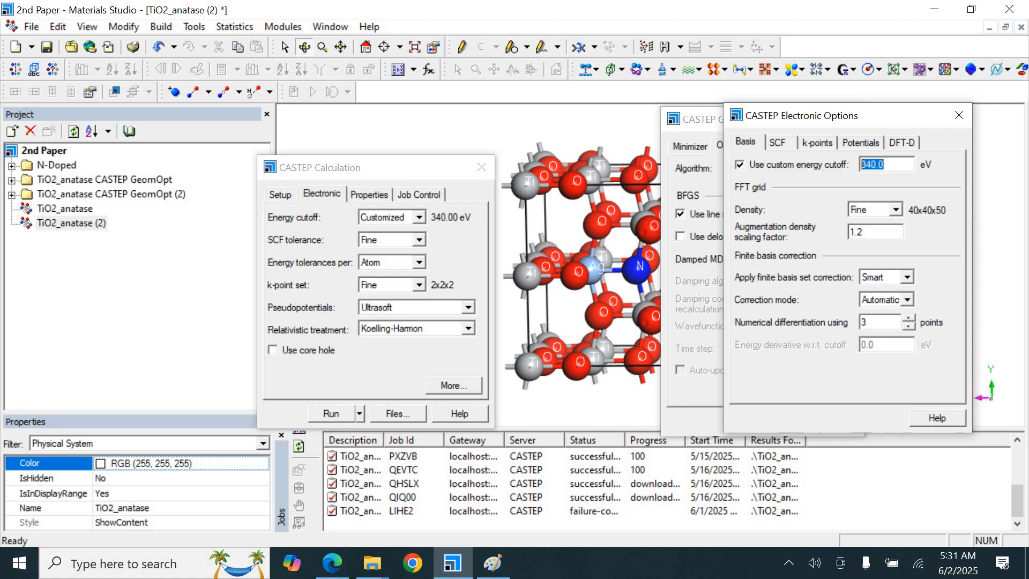
{"action": "type", "text": "500"}
{"action": "key", "text": "BackSpace"}
{"action": "key", "text": "BackSpace"}
{"action": "key", "text": "BackSpace"}
{"action": "type", "text": "380"}
Review the SCF settings, k-point set and available calculation properties before submitting the job
{"action": "left_click", "coordinate": [776, 144]}
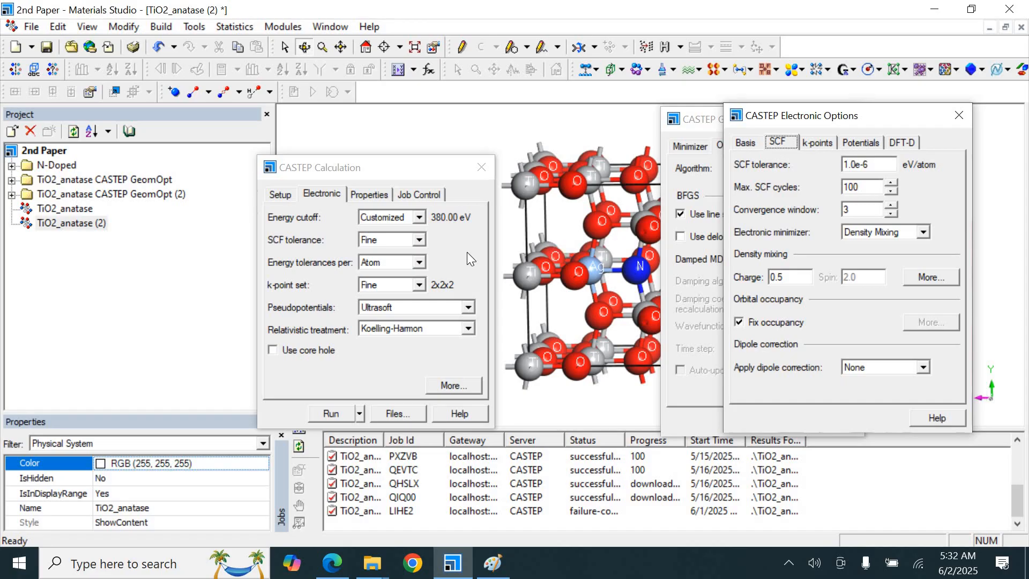
{"action": "left_click", "coordinate": [417, 286]}
{"action": "left_click", "coordinate": [461, 285]}
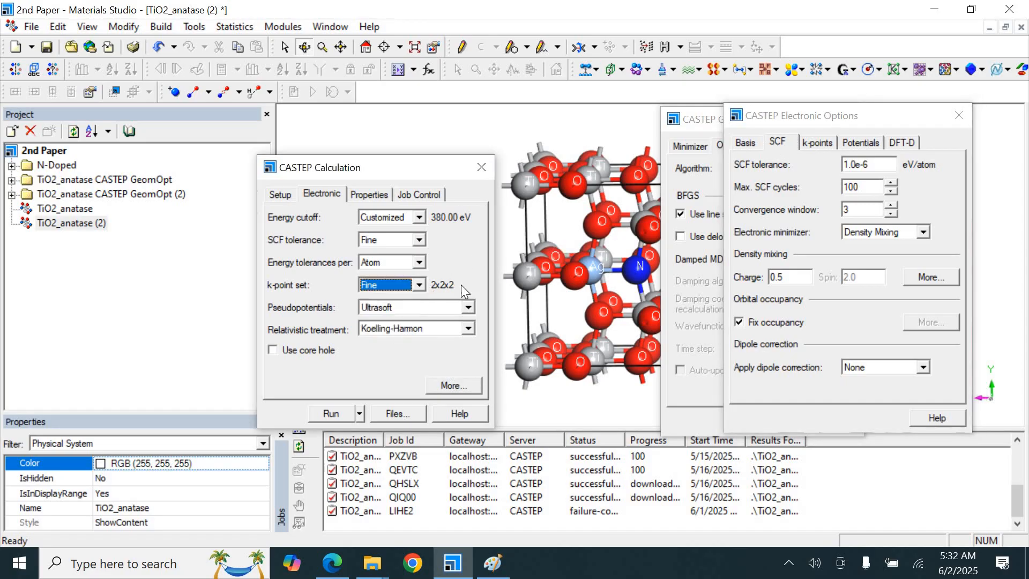
{"action": "left_click", "coordinate": [363, 194]}
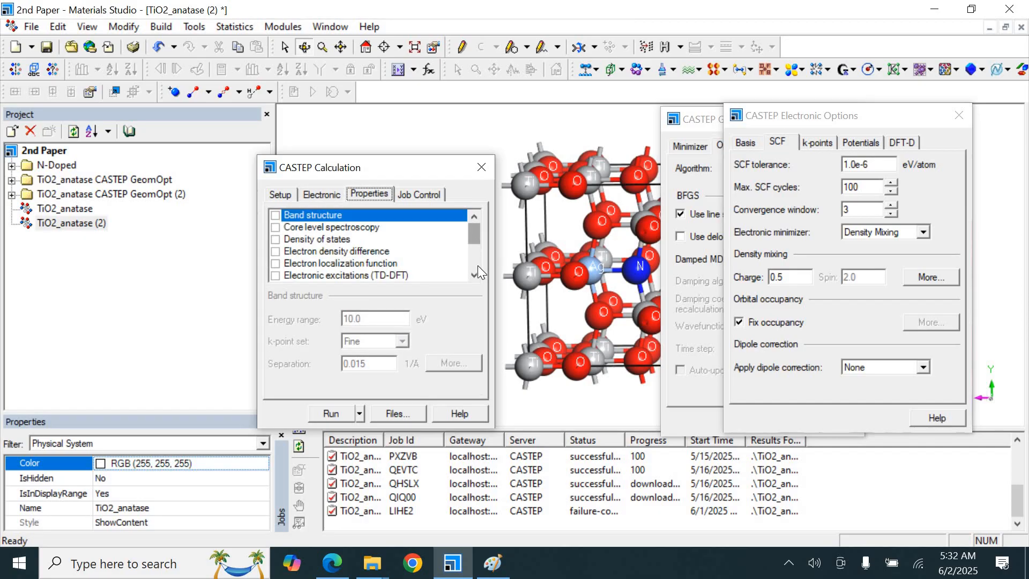
{"action": "scroll", "coordinate": [478, 270], "scroll_direction": "down", "scroll_amount": 3}
{"action": "scroll", "coordinate": [476, 239], "scroll_direction": "up", "scroll_amount": 3}
{"action": "left_click", "coordinate": [430, 195]}
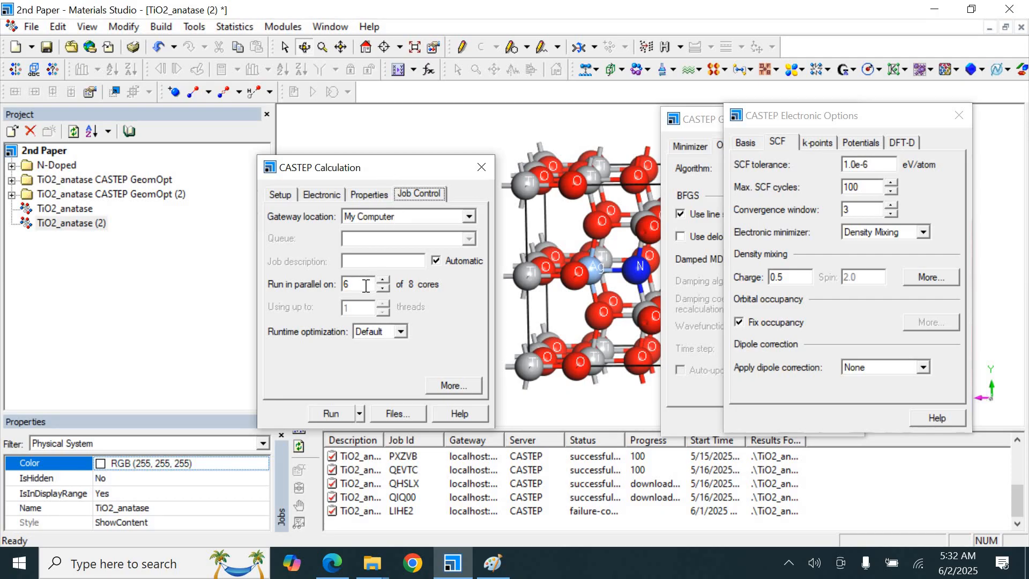
Run the CASTEP geometry optimization job in parallel on 6 cores
{"action": "left_click_drag", "start_coordinate": [365, 286], "coordinate": [341, 284]}
{"action": "left_click", "coordinate": [333, 414]}
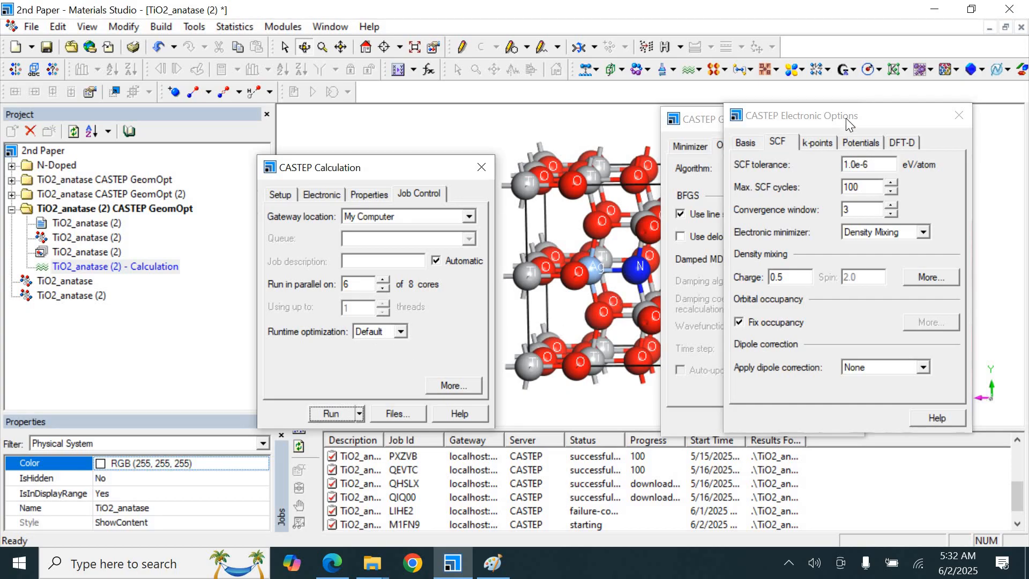
{"action": "left_click_drag", "start_coordinate": [846, 118], "coordinate": [931, 210]}
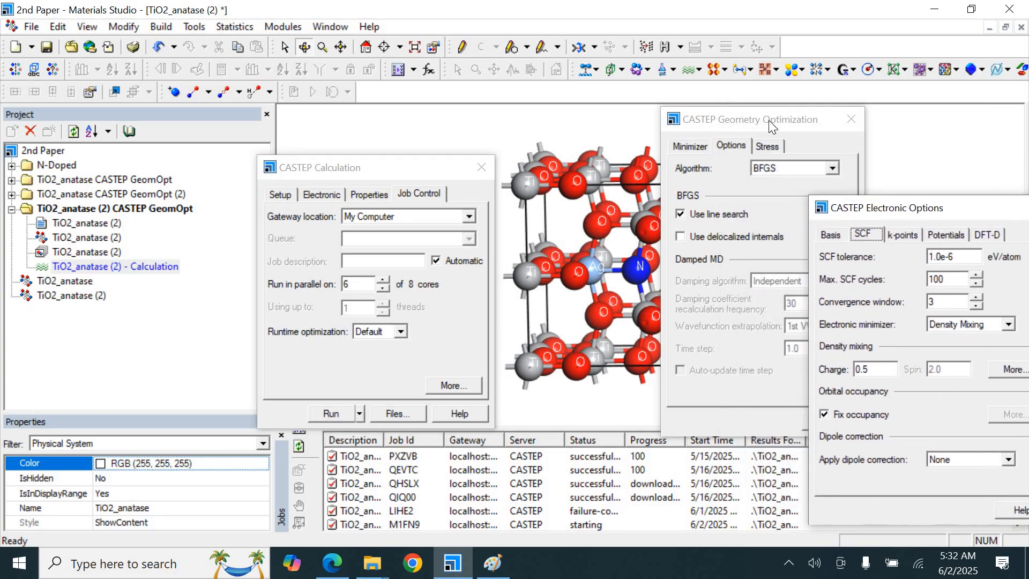
{"action": "left_click_drag", "start_coordinate": [769, 120], "coordinate": [864, 2]}
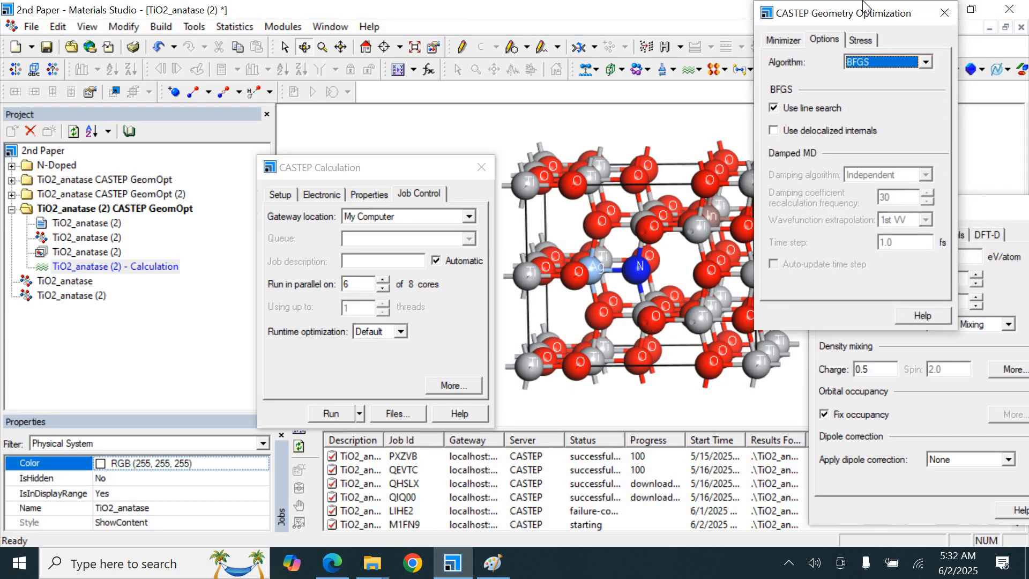